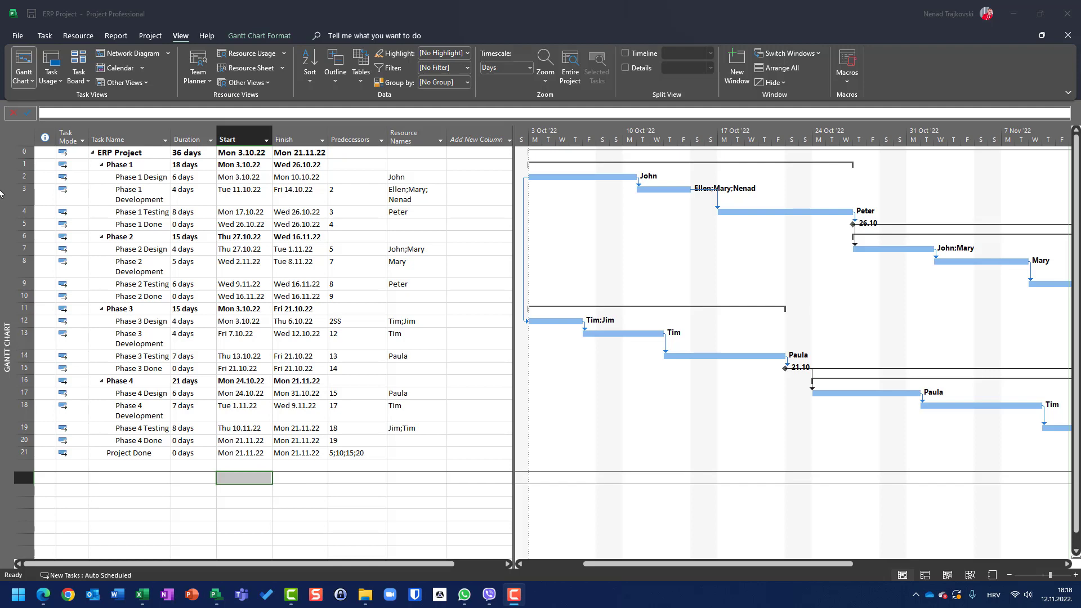
Step: Examine the field list of the Entry table definition without changing it
click(26, 136)
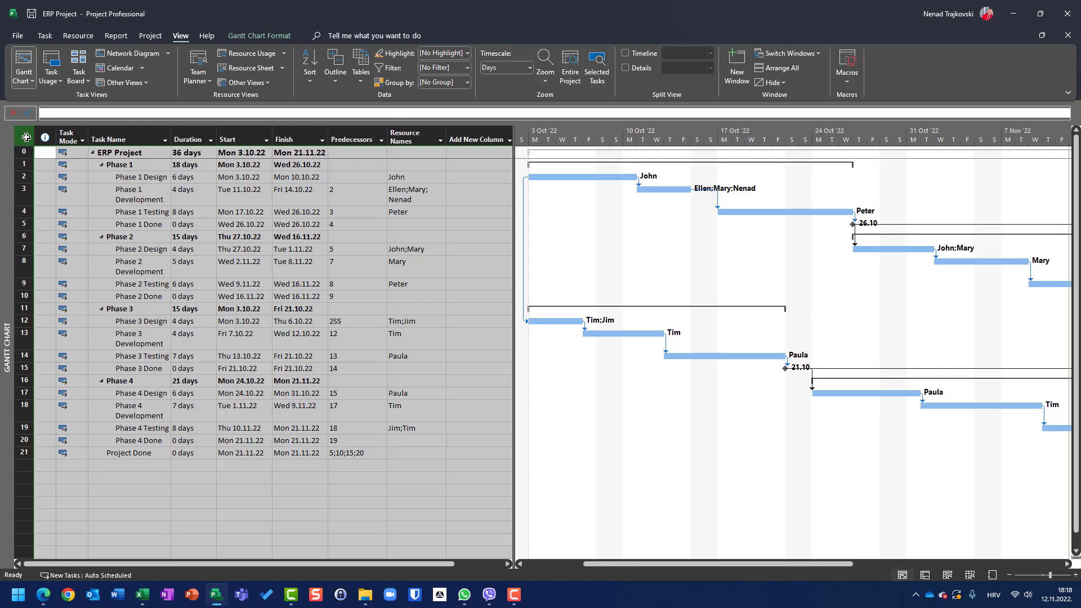
drag(140, 248, 129, 236)
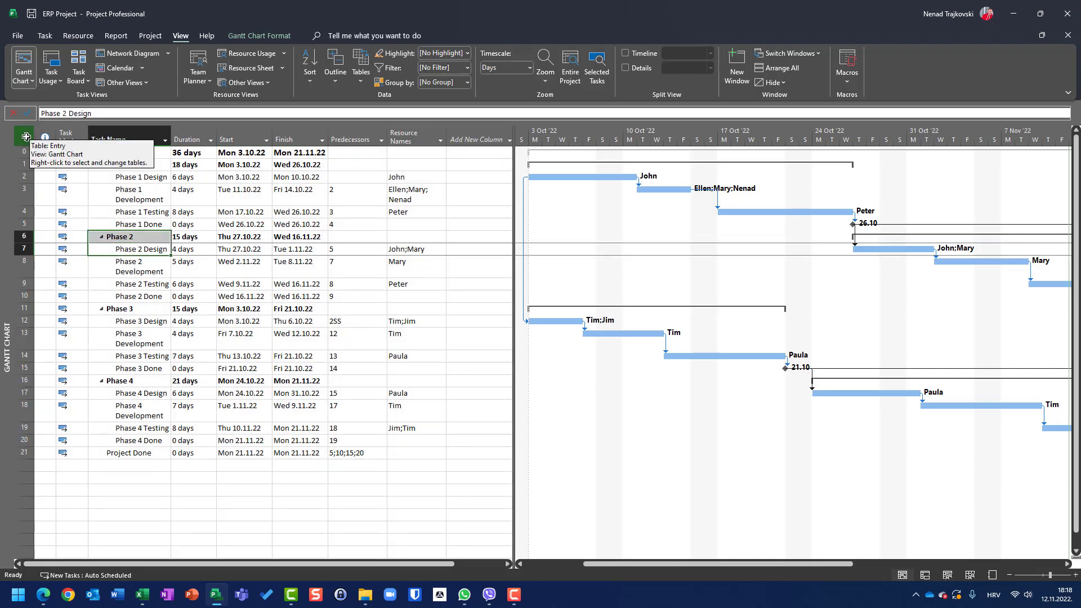
click(361, 82)
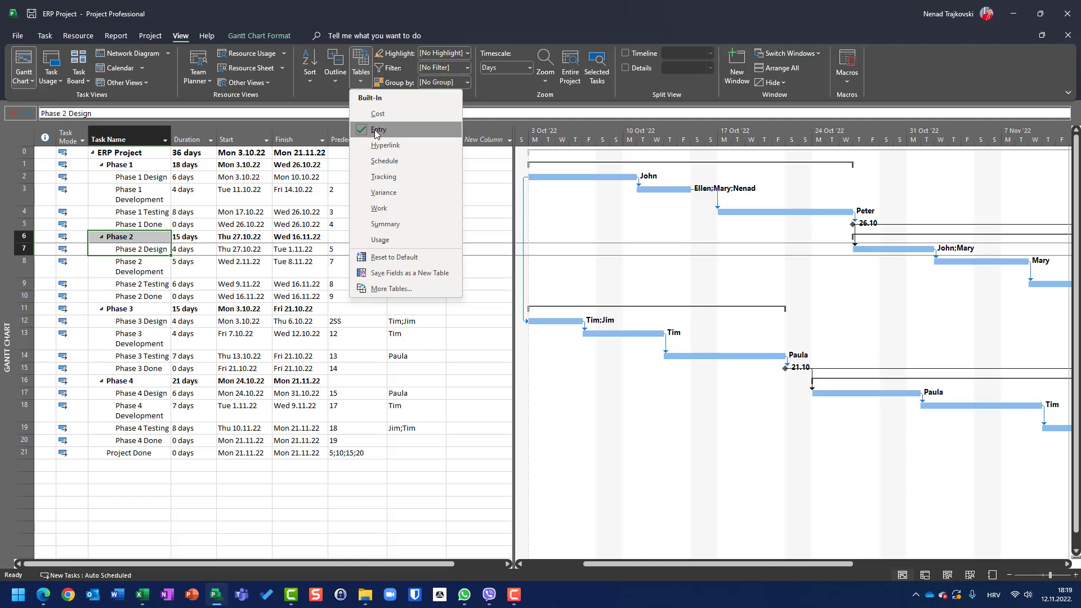
click(392, 289)
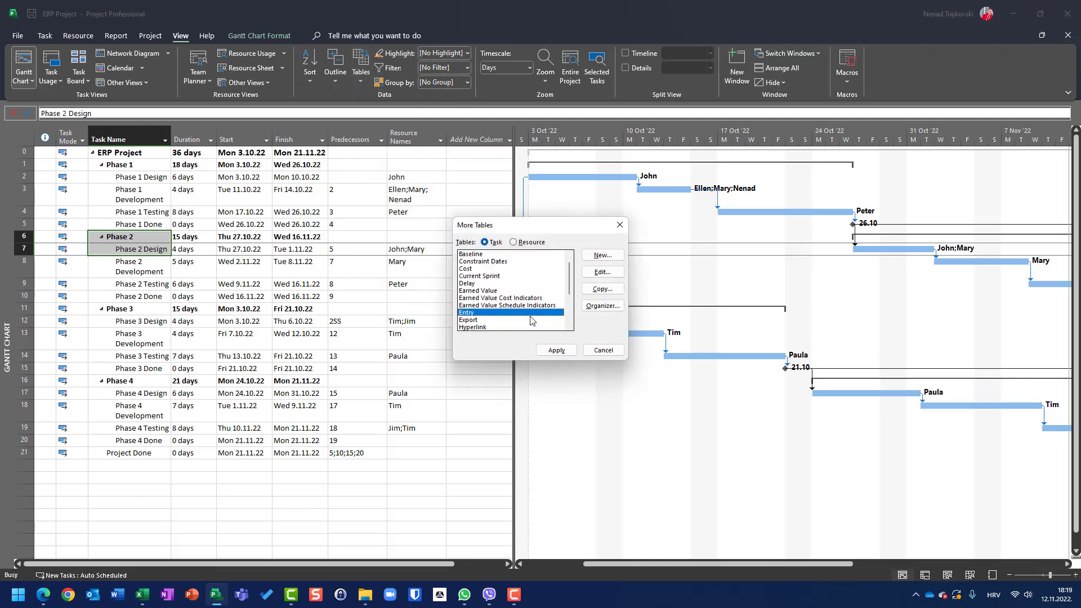
click(603, 272)
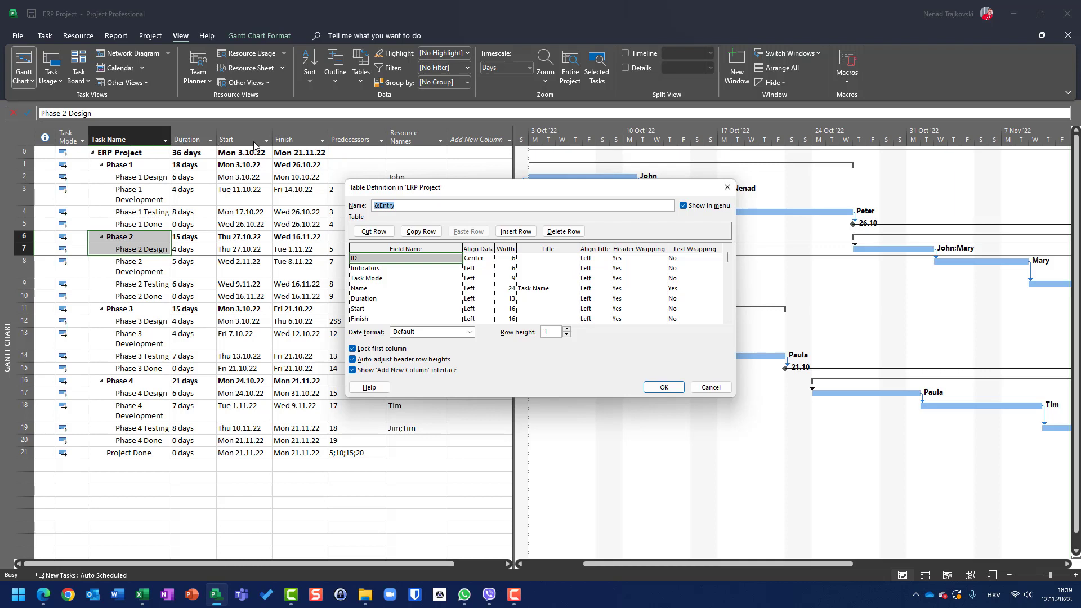
click(727, 320)
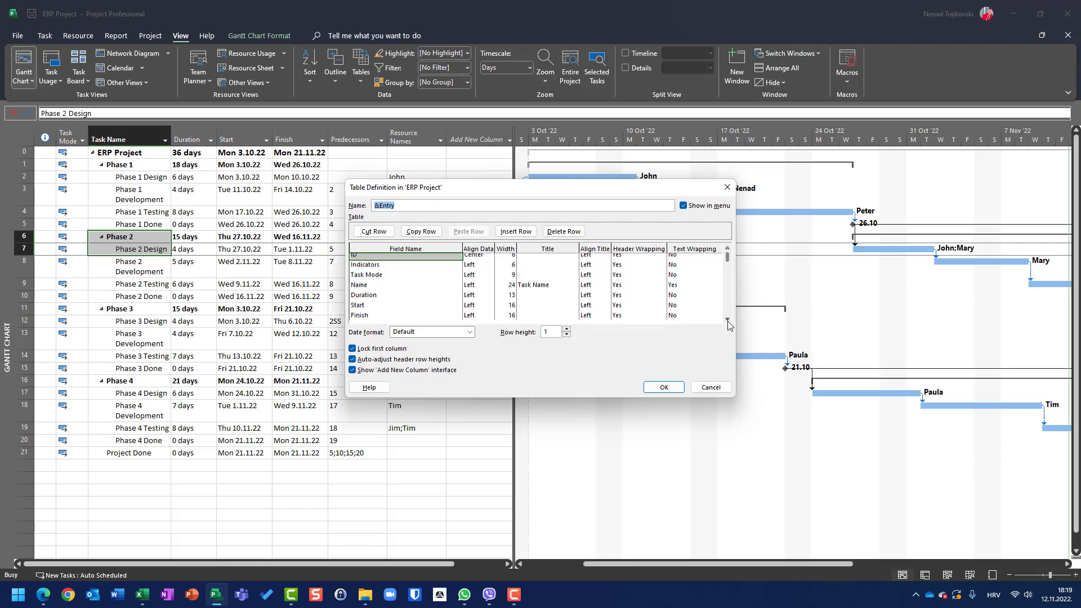
click(727, 321)
click(727, 321)
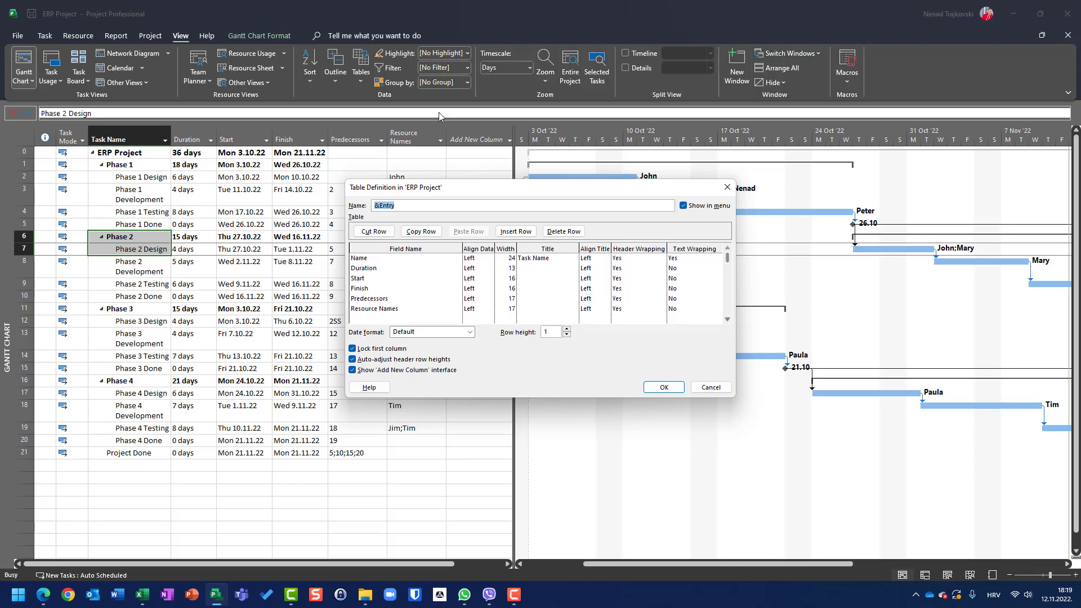
click(709, 388)
click(603, 353)
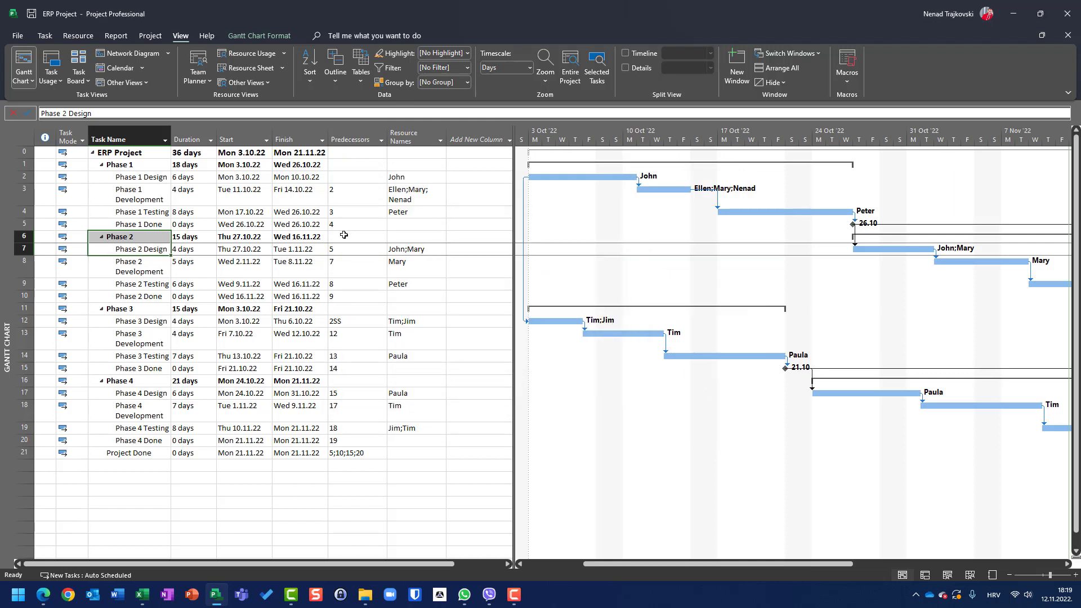
Step: Insert a WBS column before the Task Name column
right_click(112, 136)
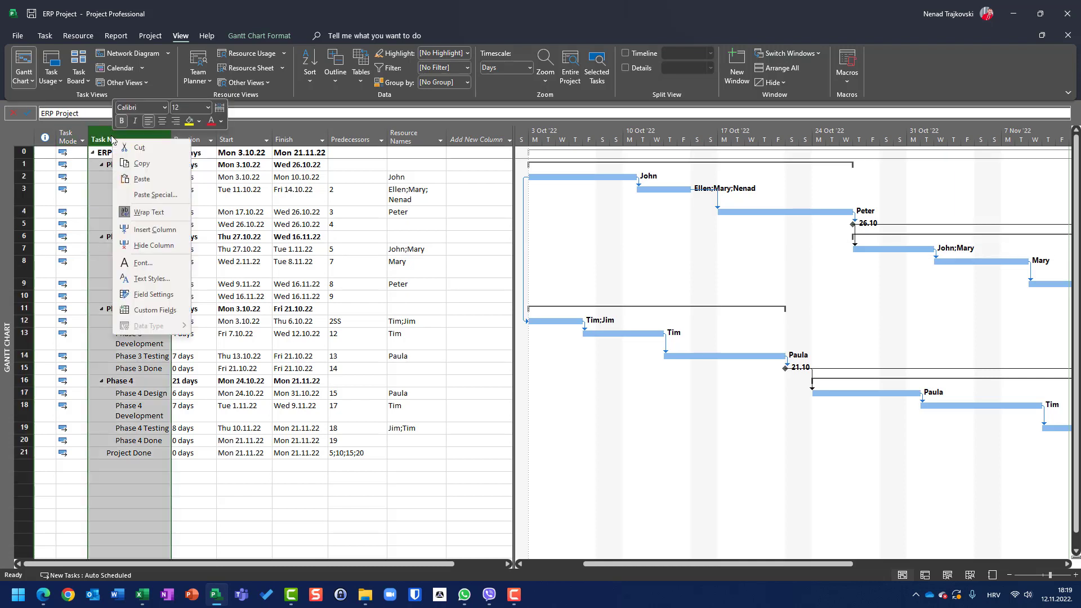
click(147, 229)
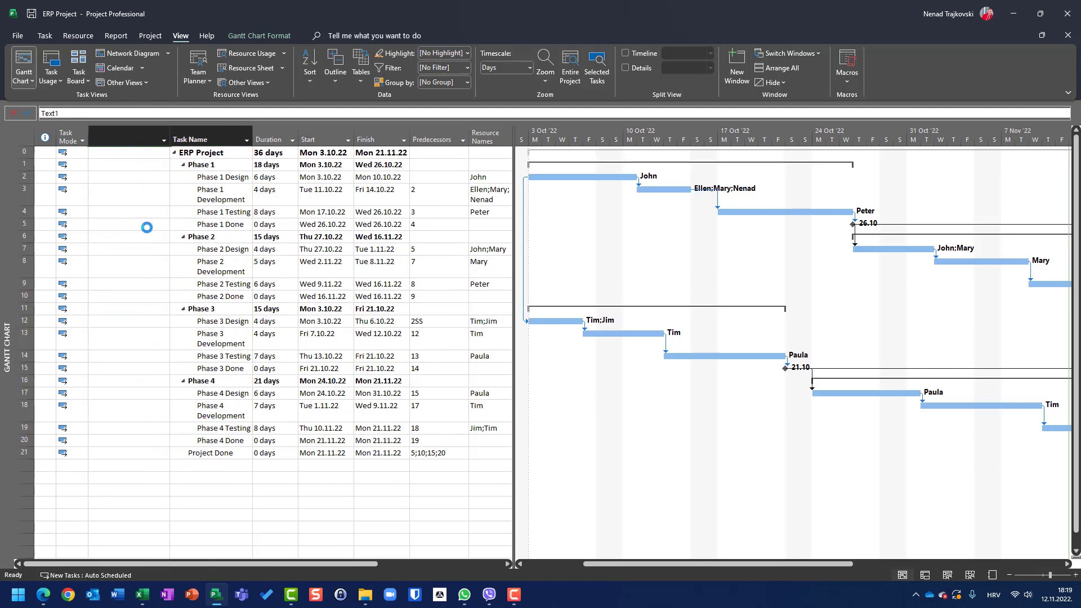
text(wbs)
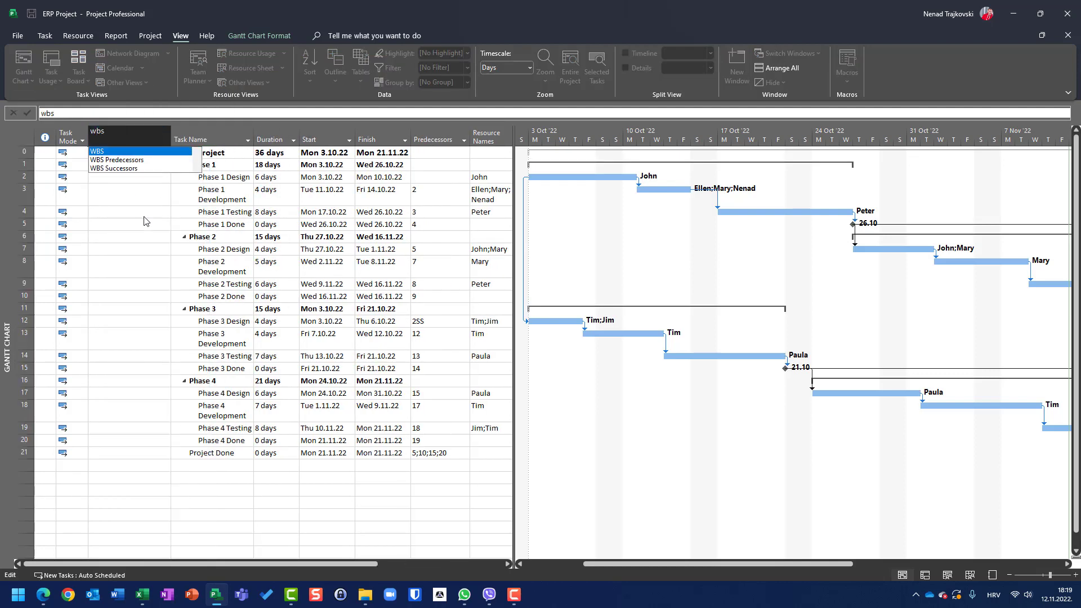
key(Return)
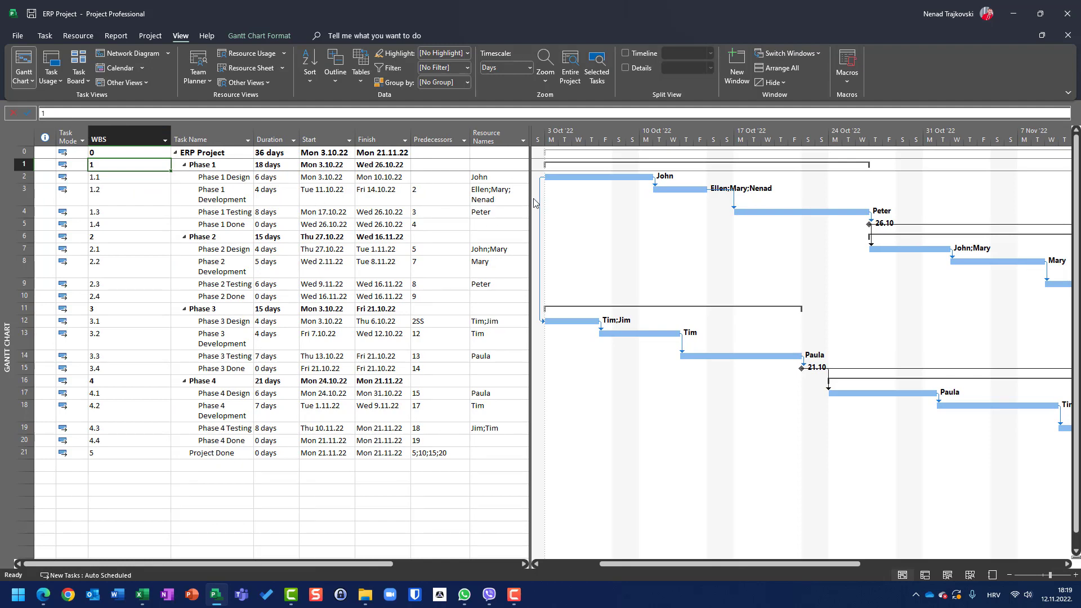
Step: Add a Work column at the end of the Entry table
drag(528, 201, 705, 201)
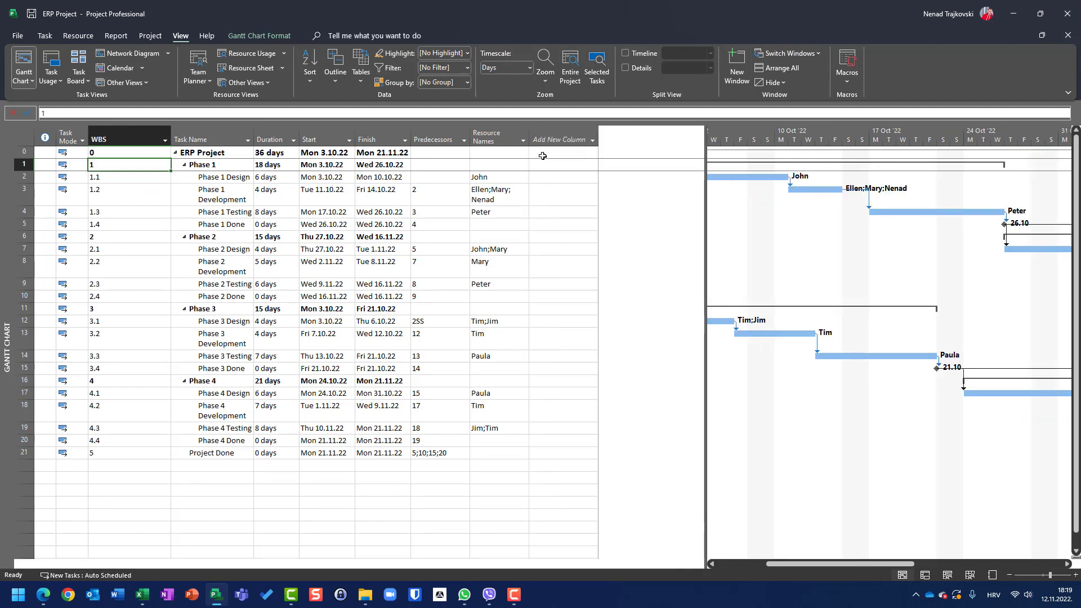
click(546, 138)
text(work)
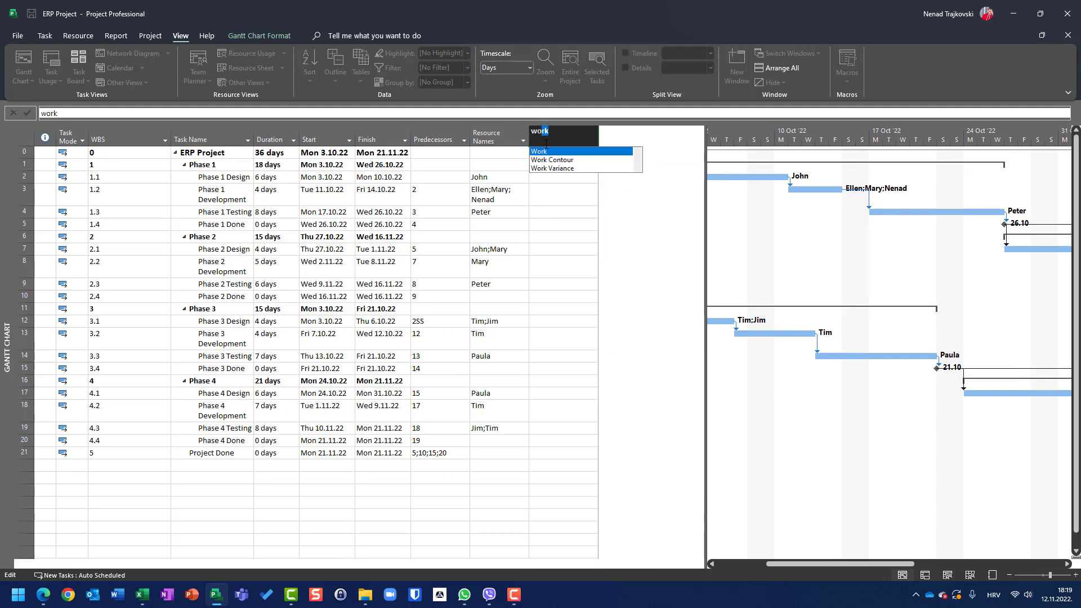
key(Return)
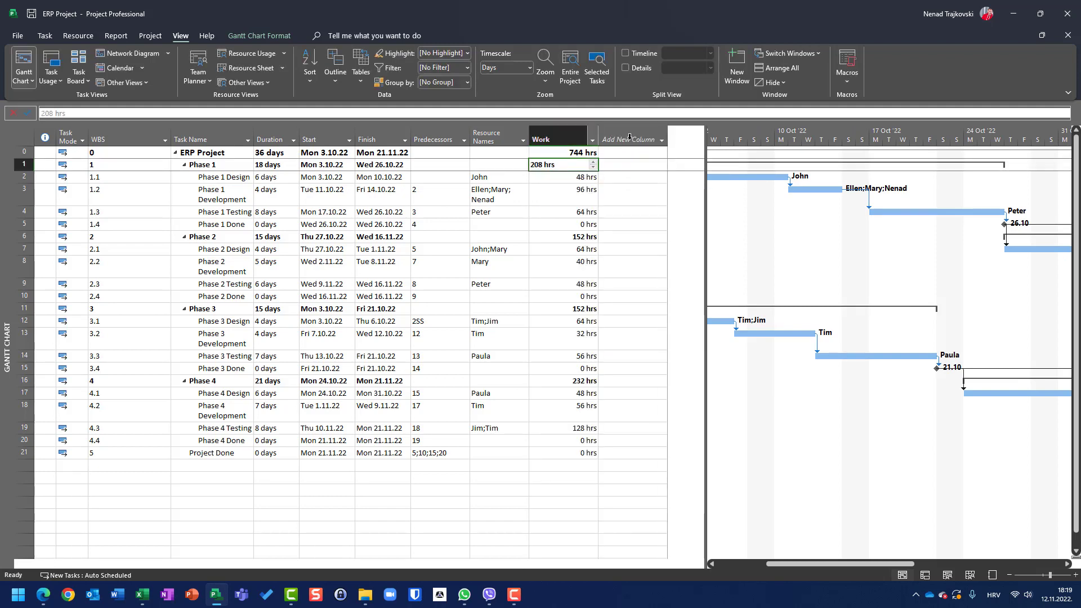
Step: Add a Cost column after the Work column
click(634, 138)
text(cost)
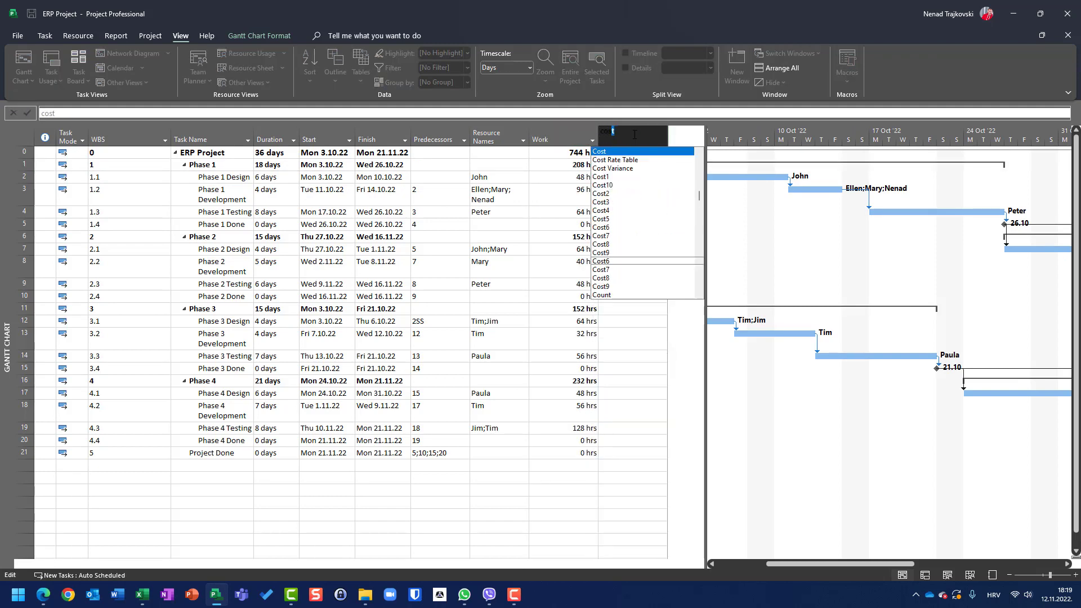
key(Return)
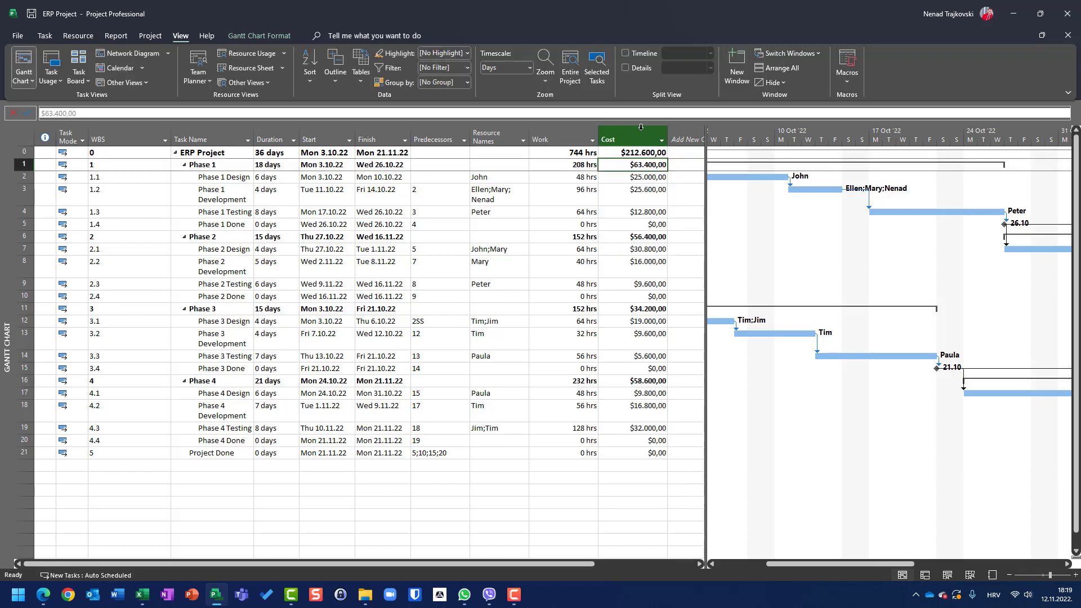
Step: Add a % Complete column after the Cost column
click(684, 139)
text(%)
key(Return)
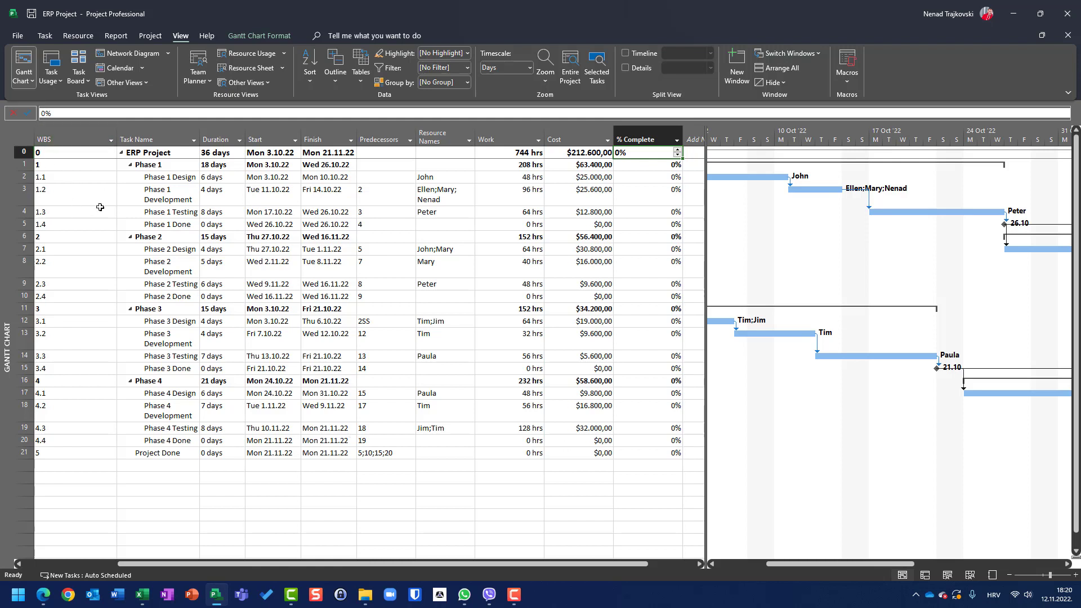
Step: Move the % Complete column so it sits before the WBS column
drag(207, 564, 115, 563)
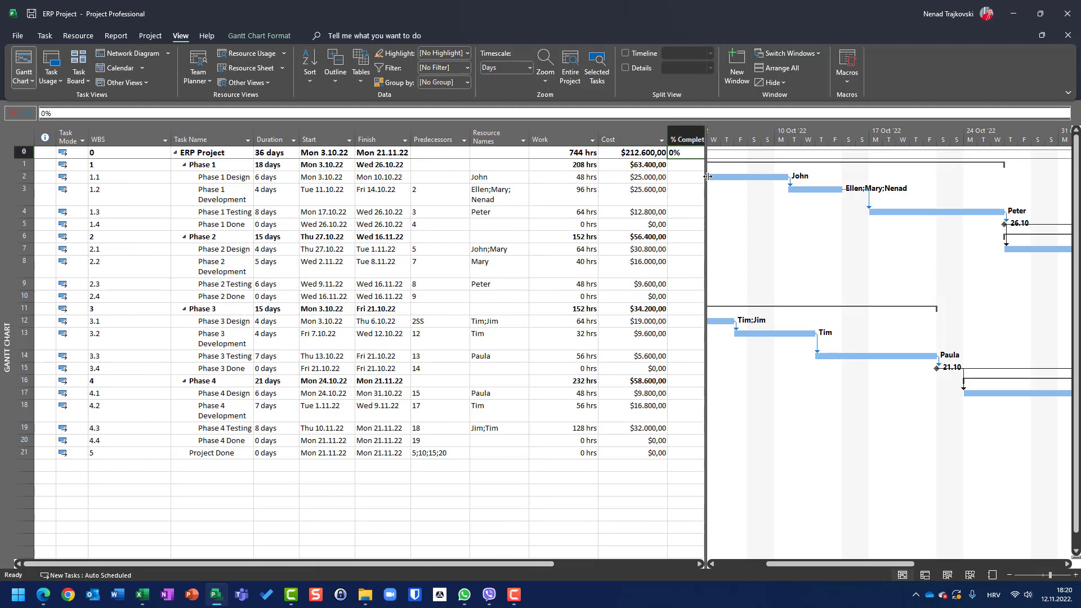
drag(706, 177, 772, 176)
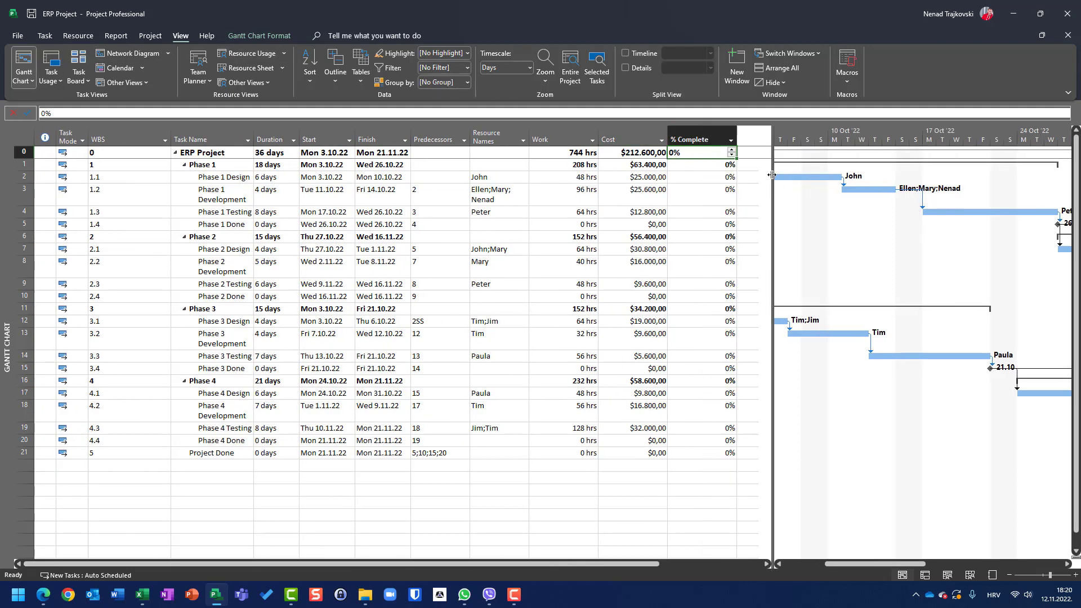
click(703, 138)
drag(703, 138, 84, 141)
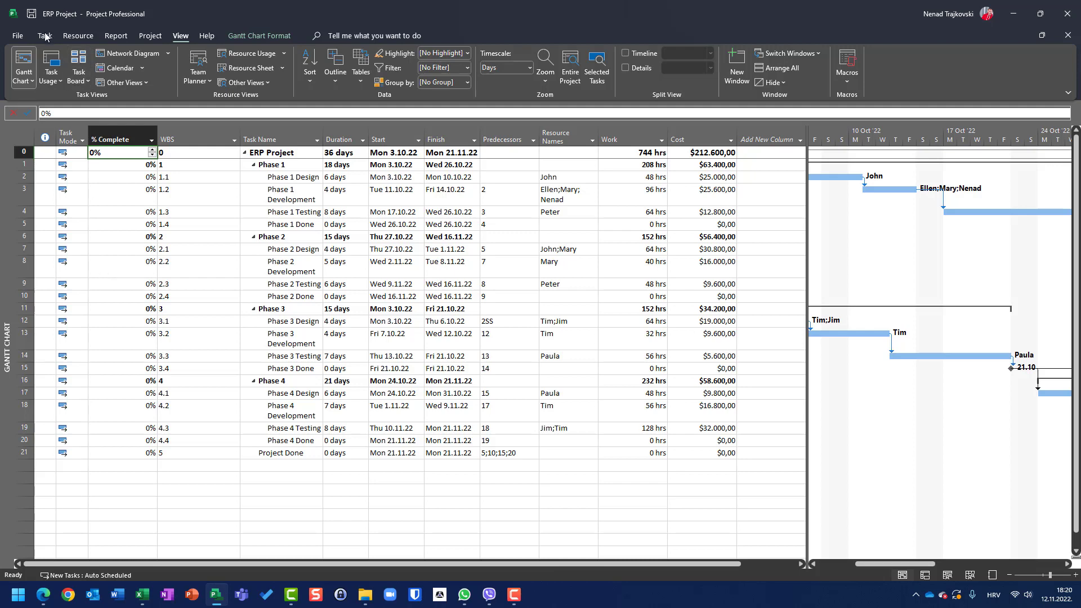
Step: Switch to the Task Usage view and apply the Cost table
click(55, 72)
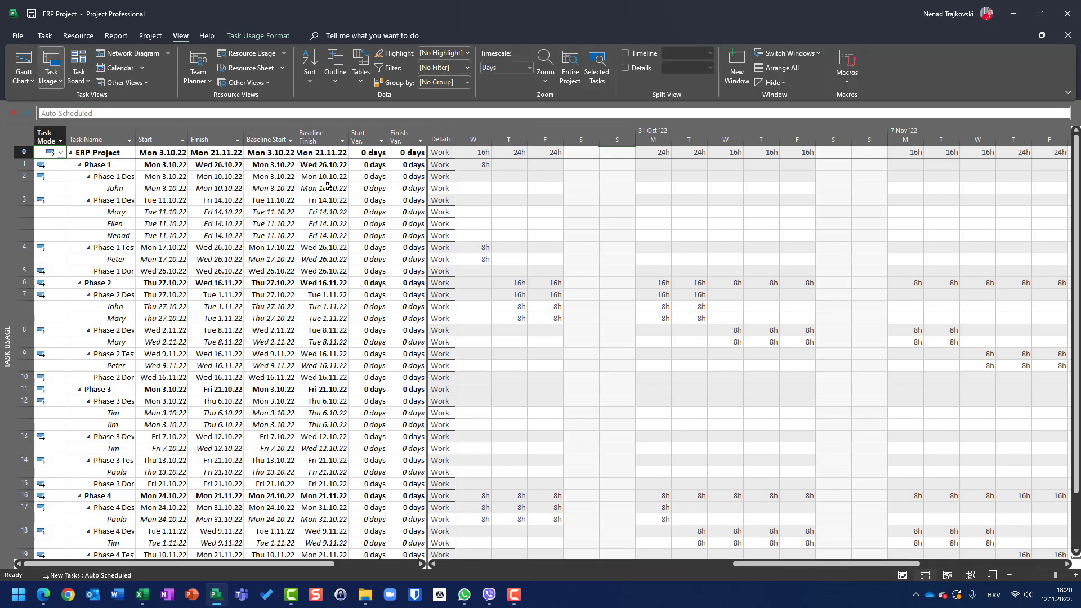
right_click(20, 132)
click(43, 157)
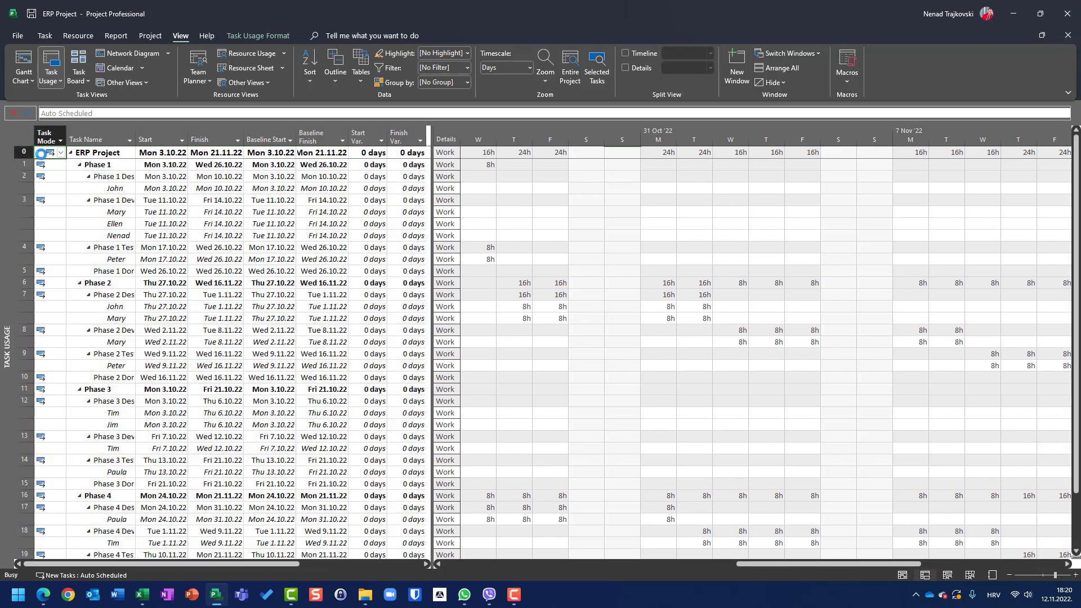
drag(432, 191, 610, 180)
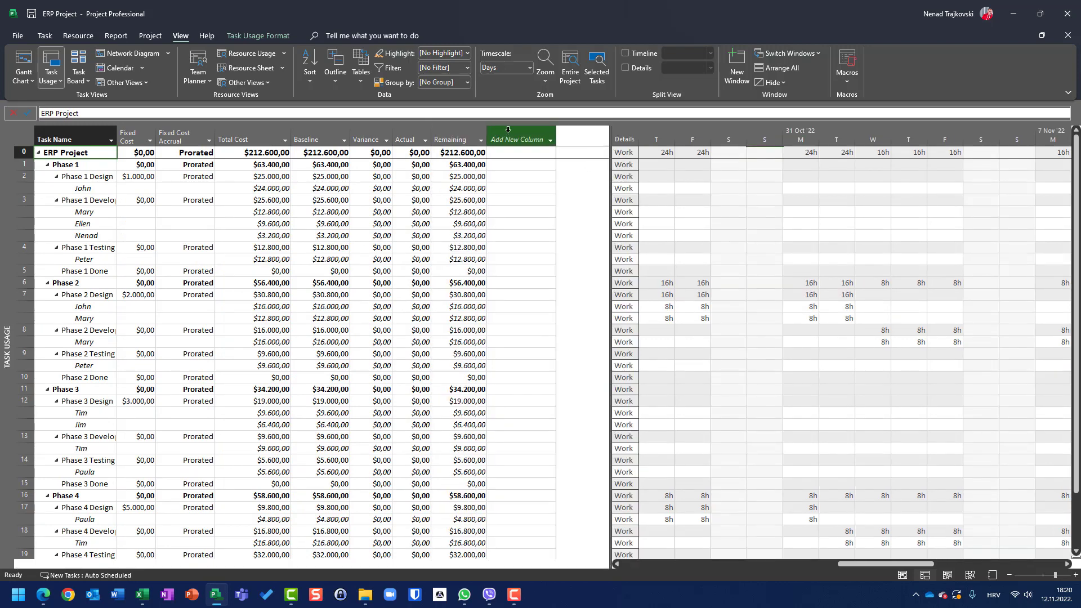
Step: Add a % Complete column to the Cost table and move it to the first position
click(523, 141)
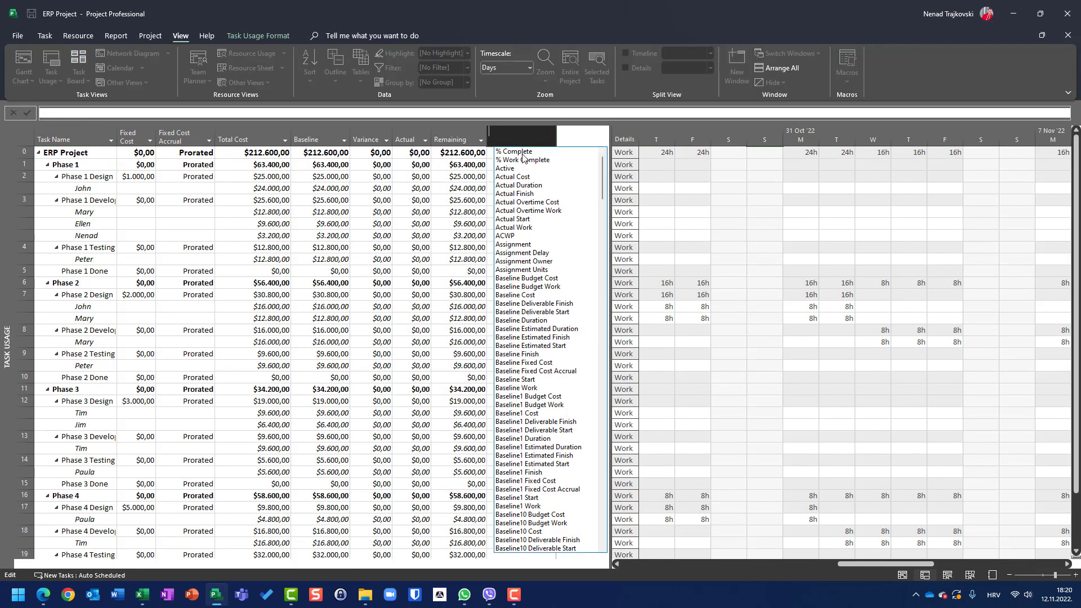
click(523, 152)
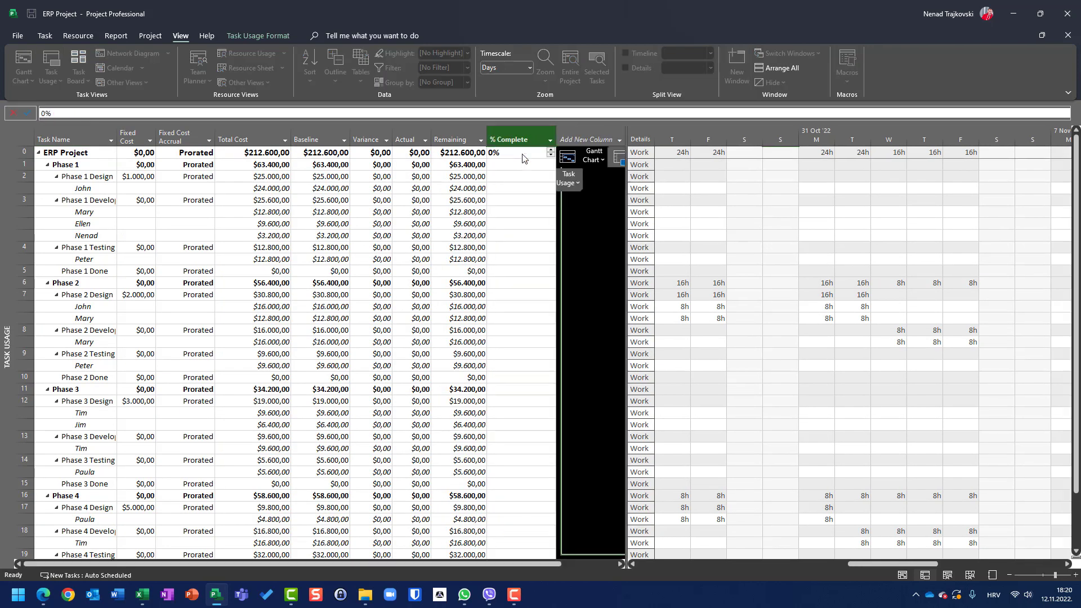
click(517, 199)
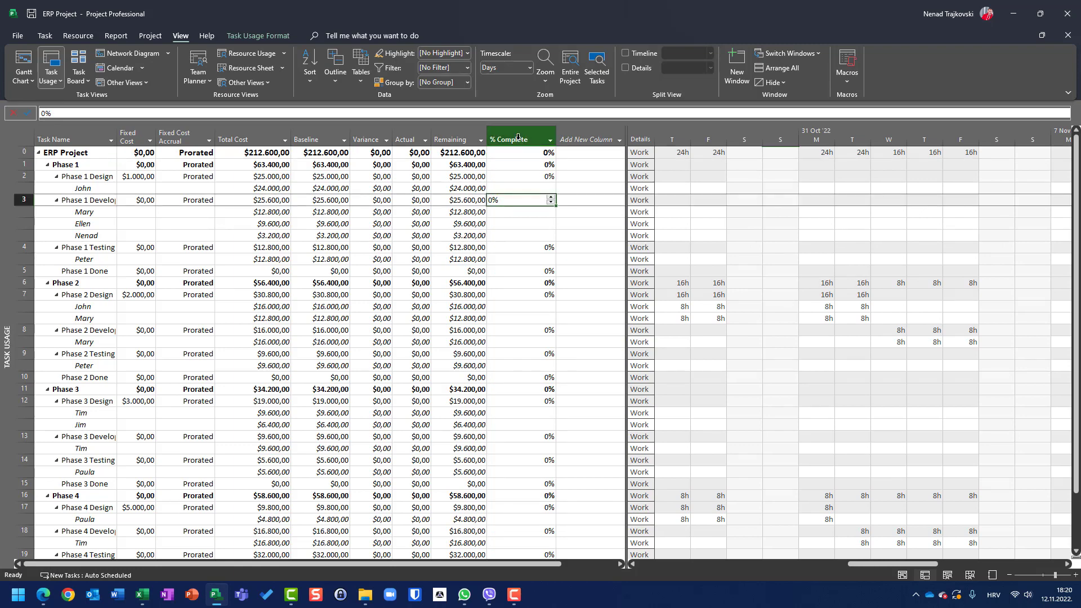
click(518, 137)
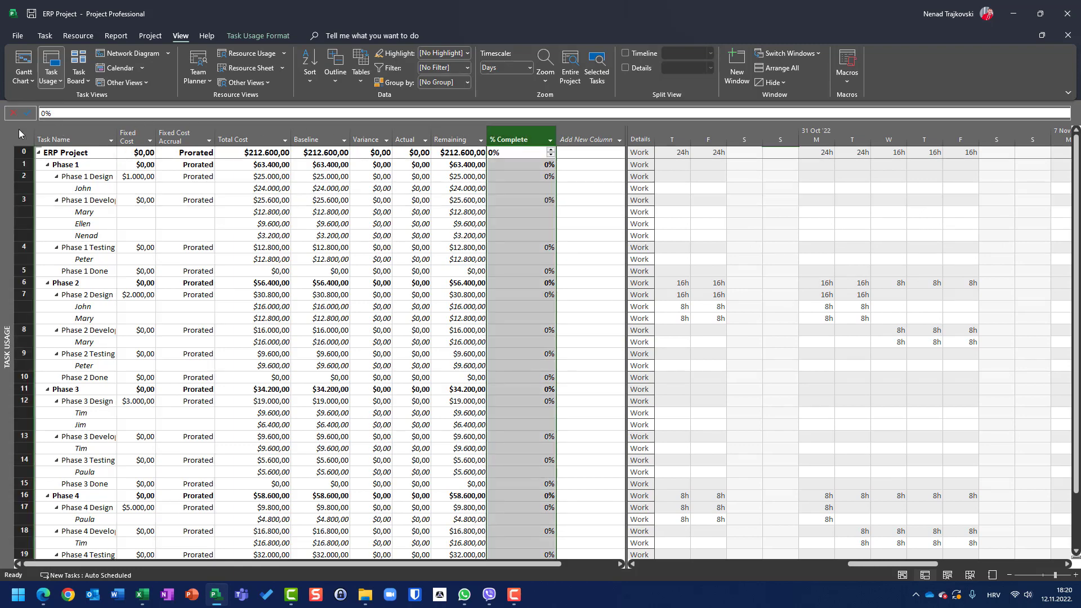
drag(20, 133, 20, 135)
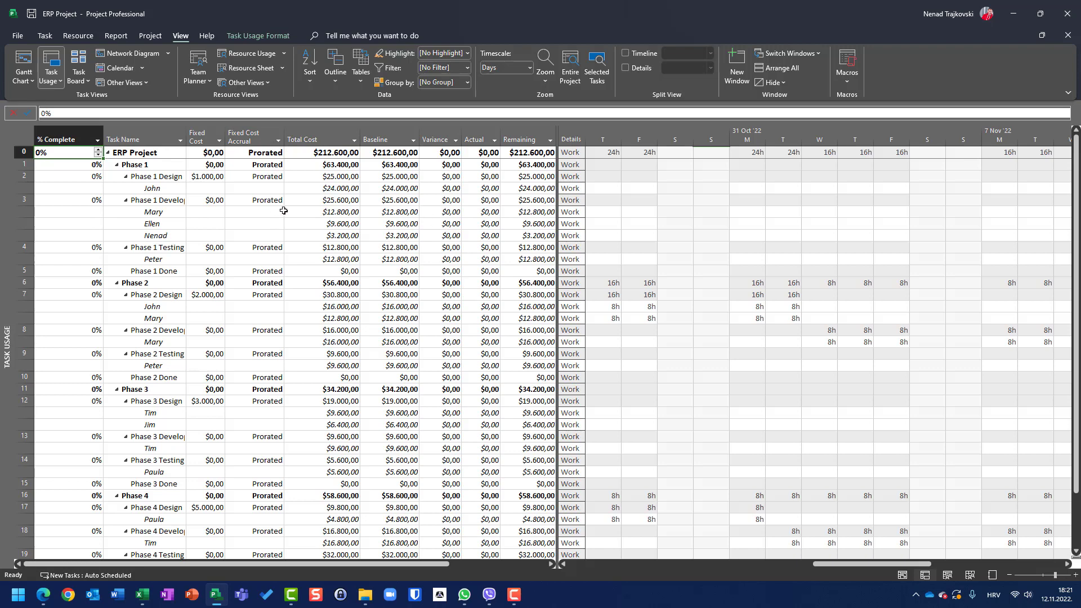
Step: Hide the % Complete column in the Task Usage view
click(56, 139)
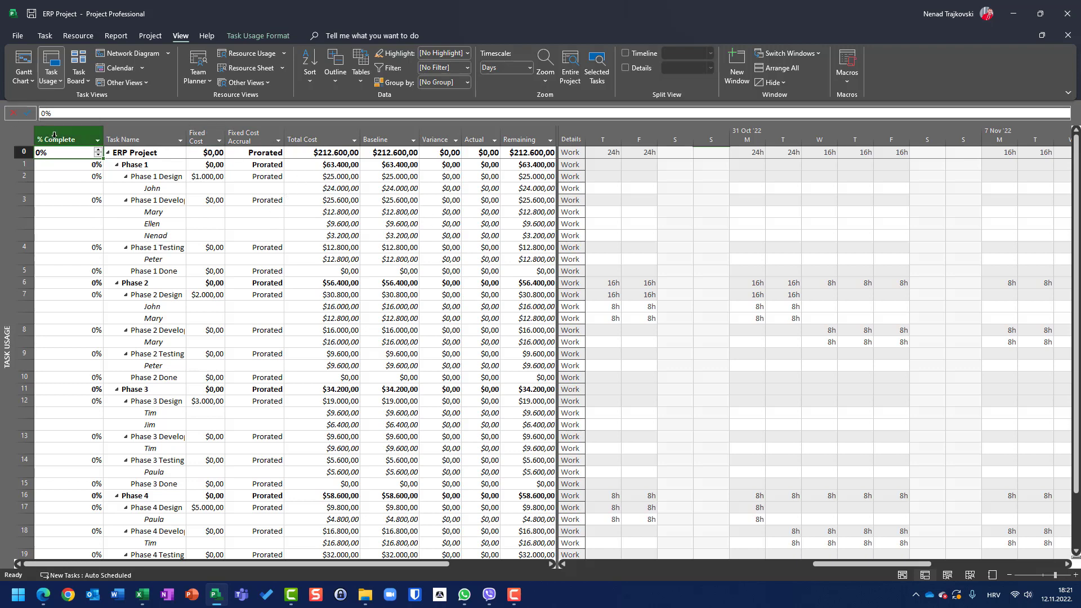
right_click(57, 141)
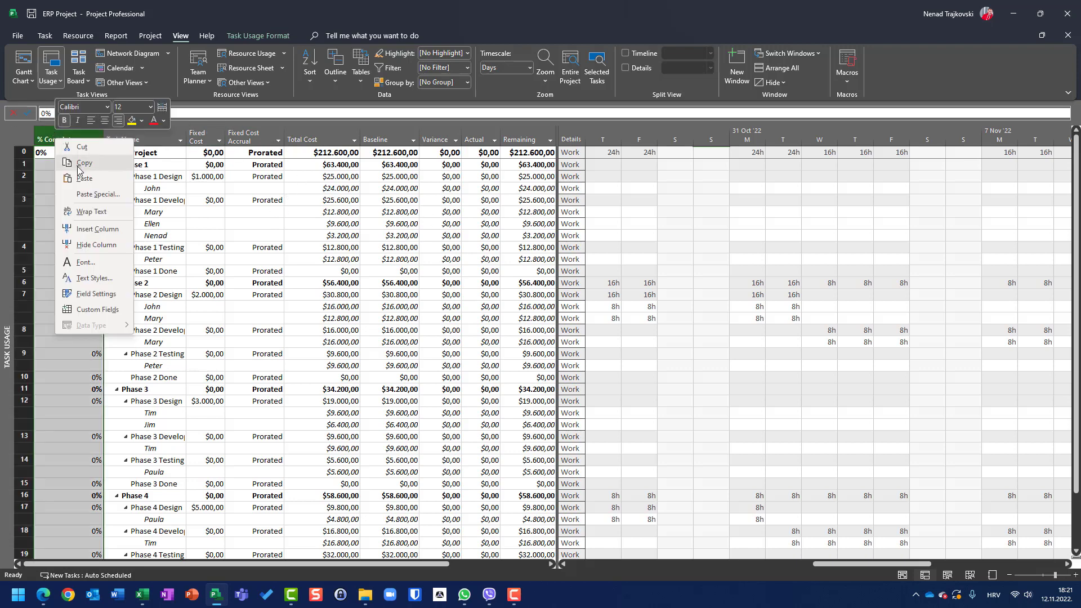
click(95, 245)
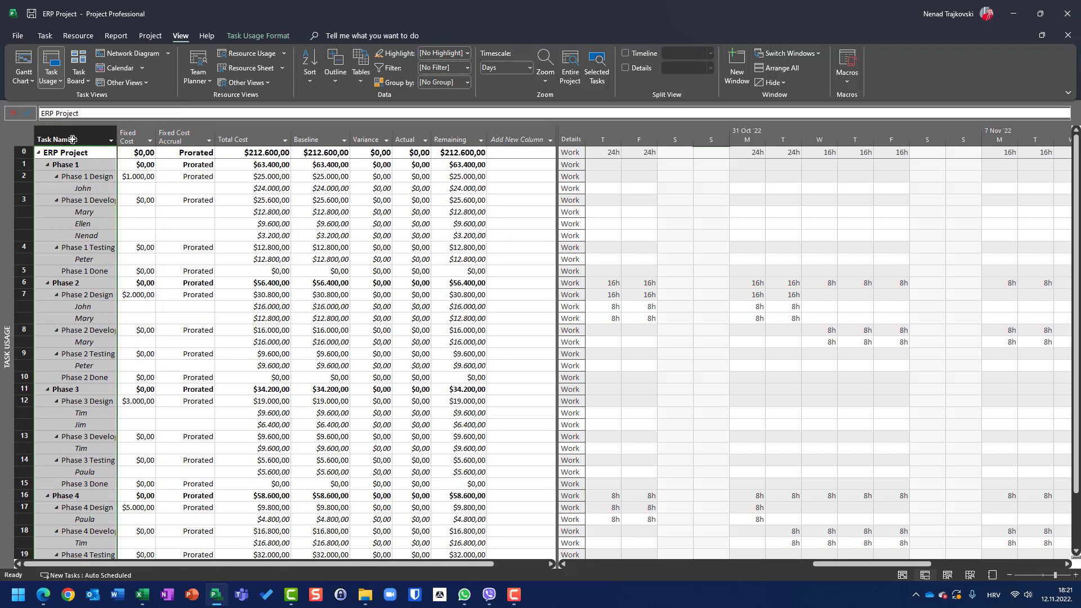
Step: Switch to the Gantt Chart view and review the Entry table's field definitions without changing anything
click(23, 59)
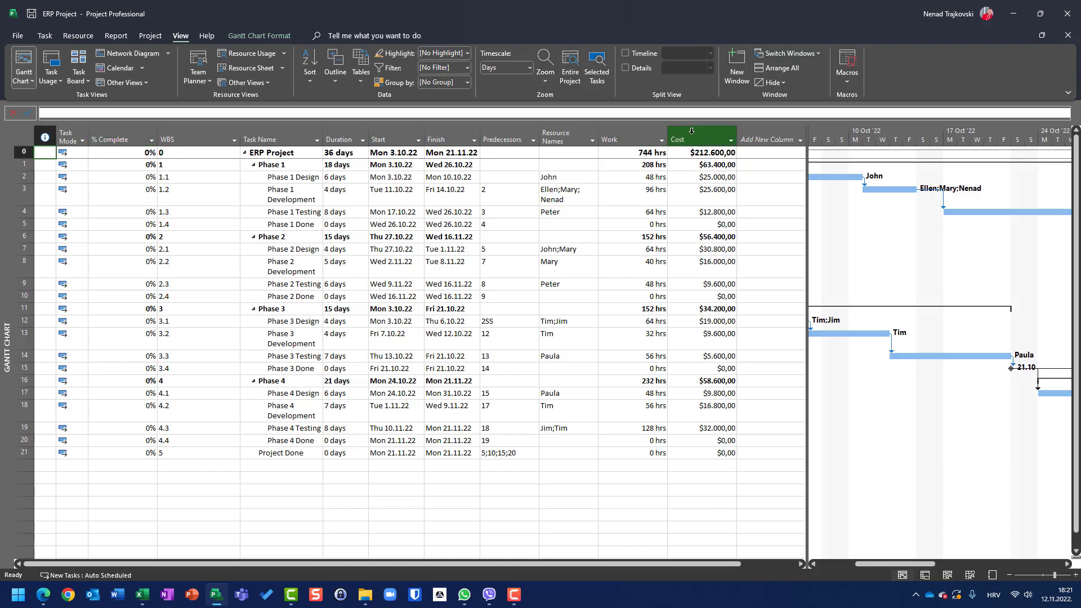
click(361, 72)
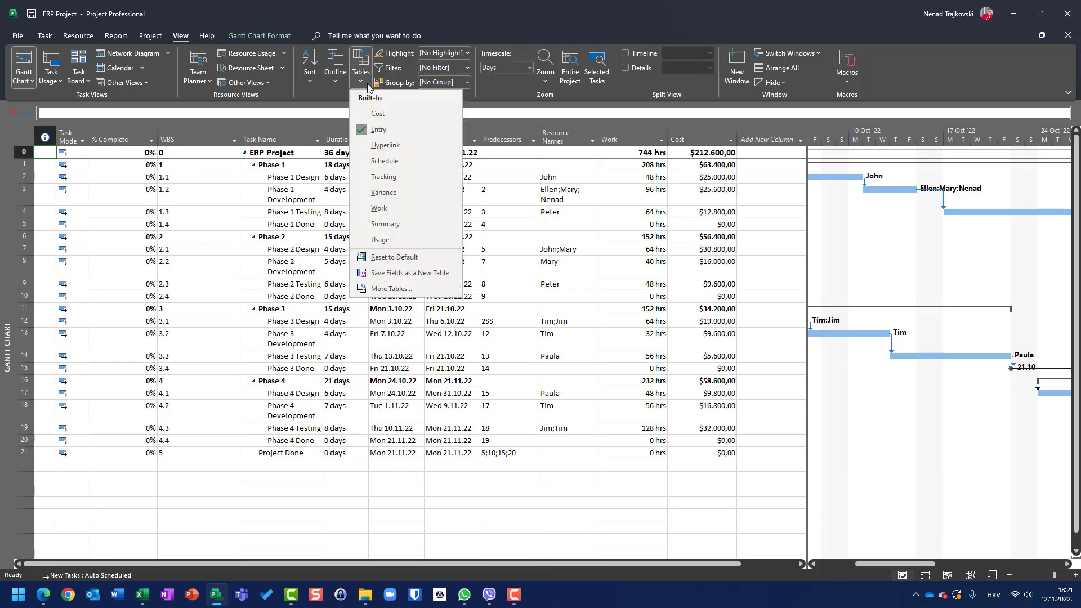
click(391, 288)
click(601, 272)
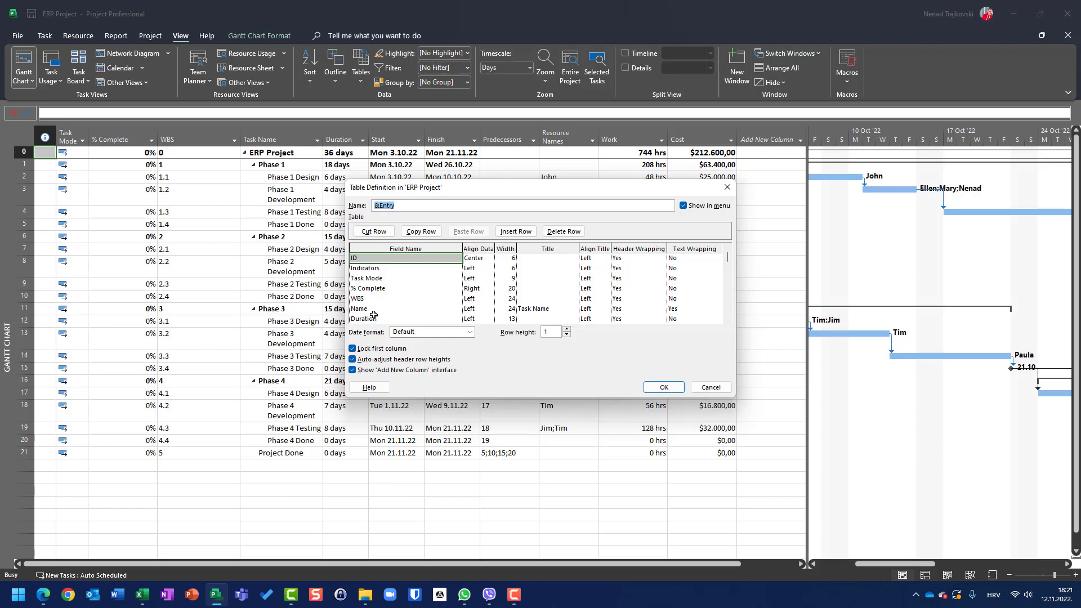
click(726, 320)
click(726, 319)
click(726, 318)
click(726, 318)
click(726, 318)
click(726, 318)
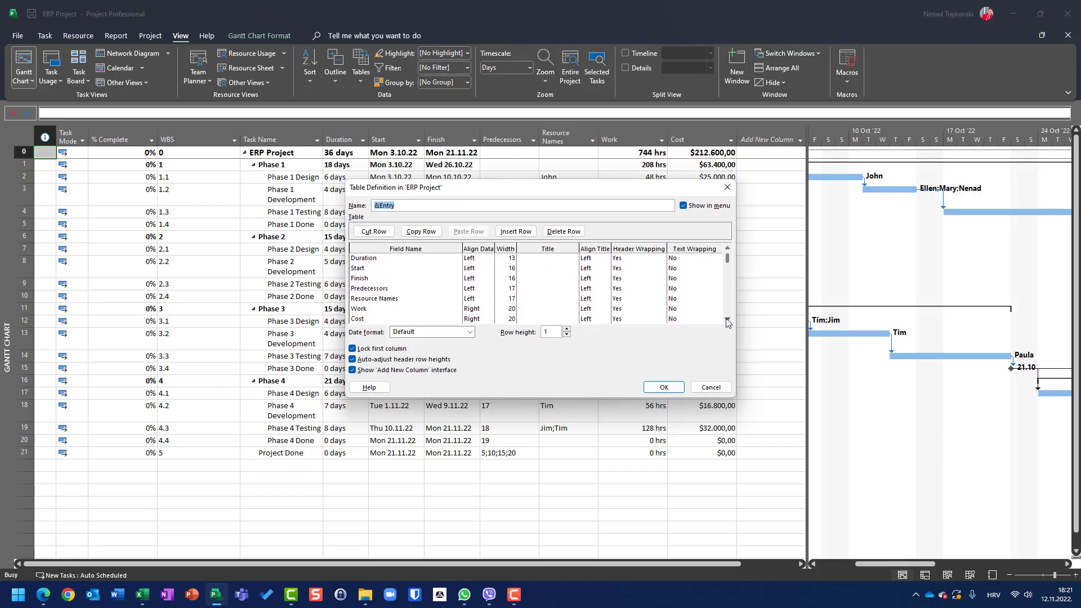
click(726, 318)
click(725, 317)
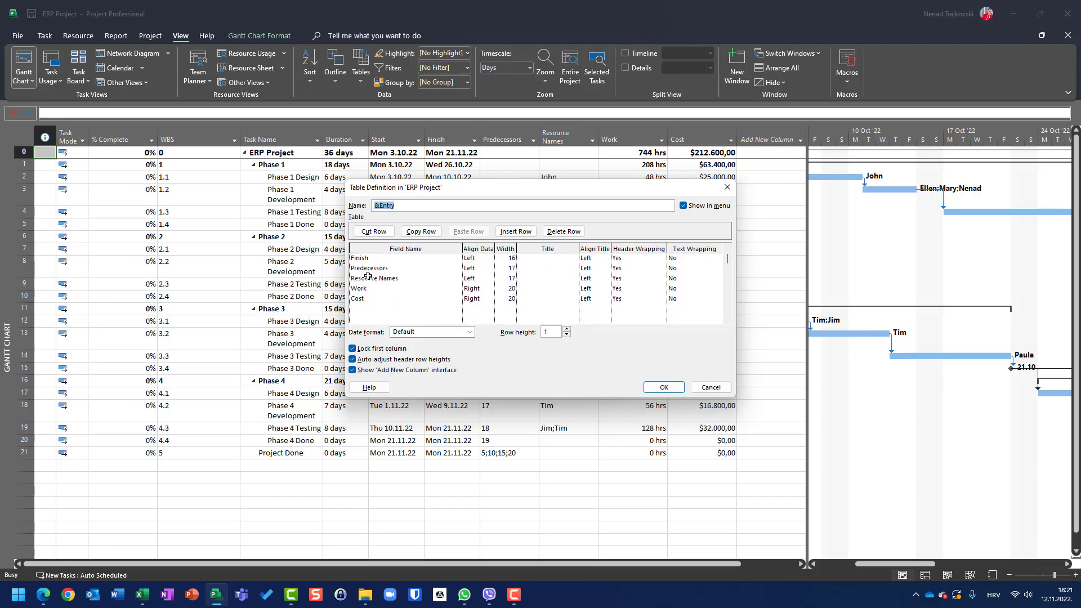
click(710, 387)
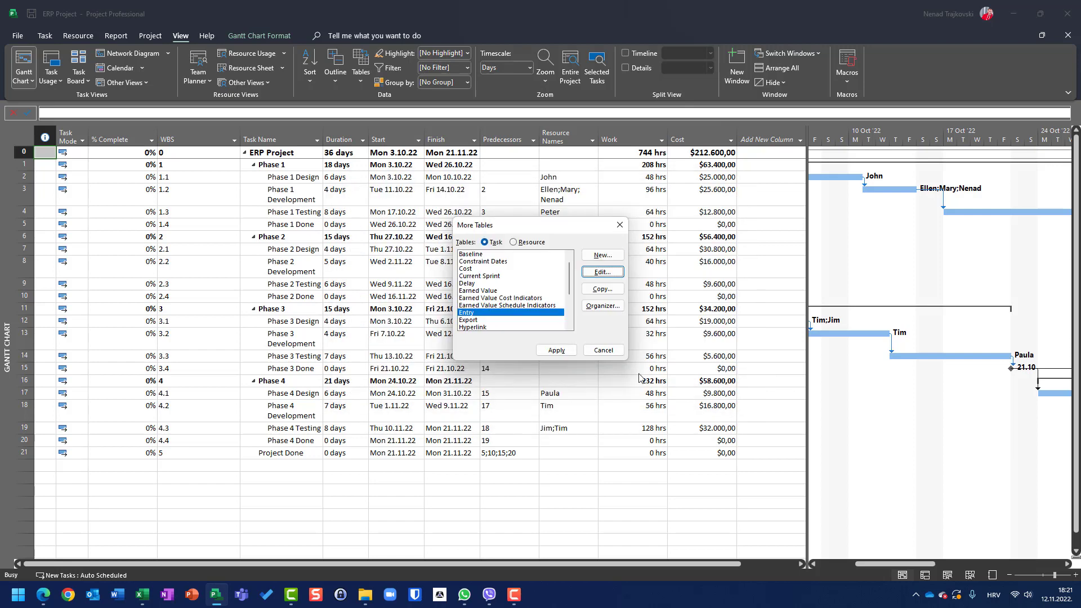
click(602, 351)
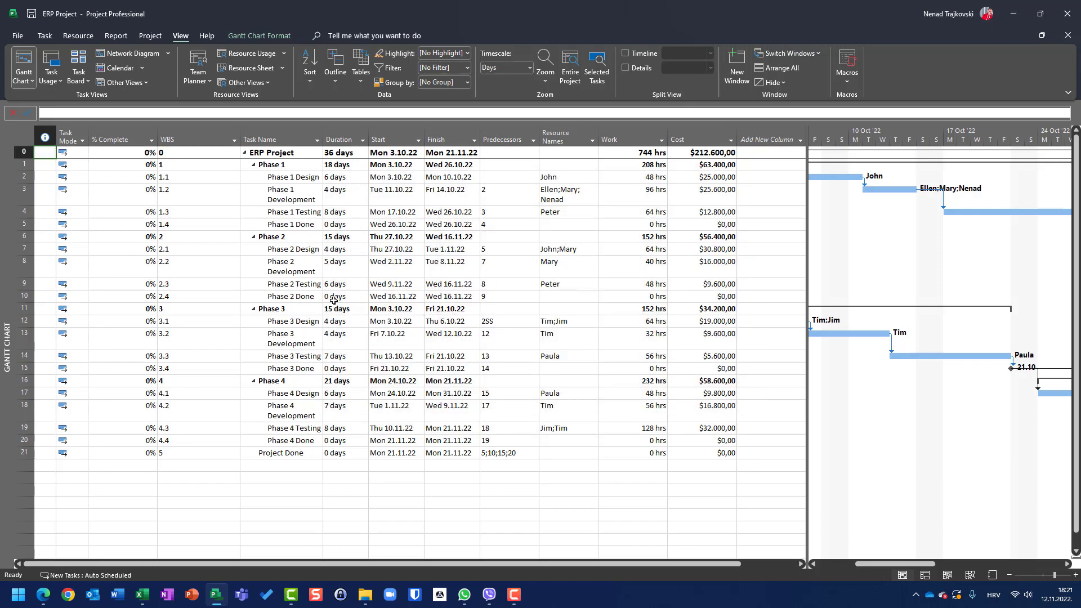
Step: Open a new blank project to compare its default columns, then return to the ERP Project
key(ctrl+n)
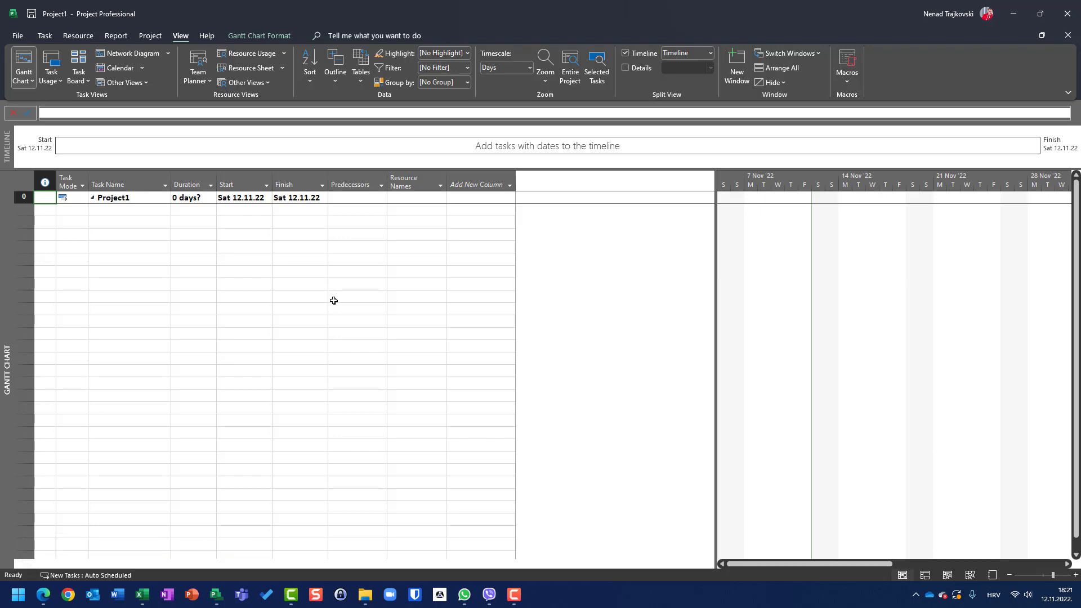
key(ctrl+o)
key(Return)
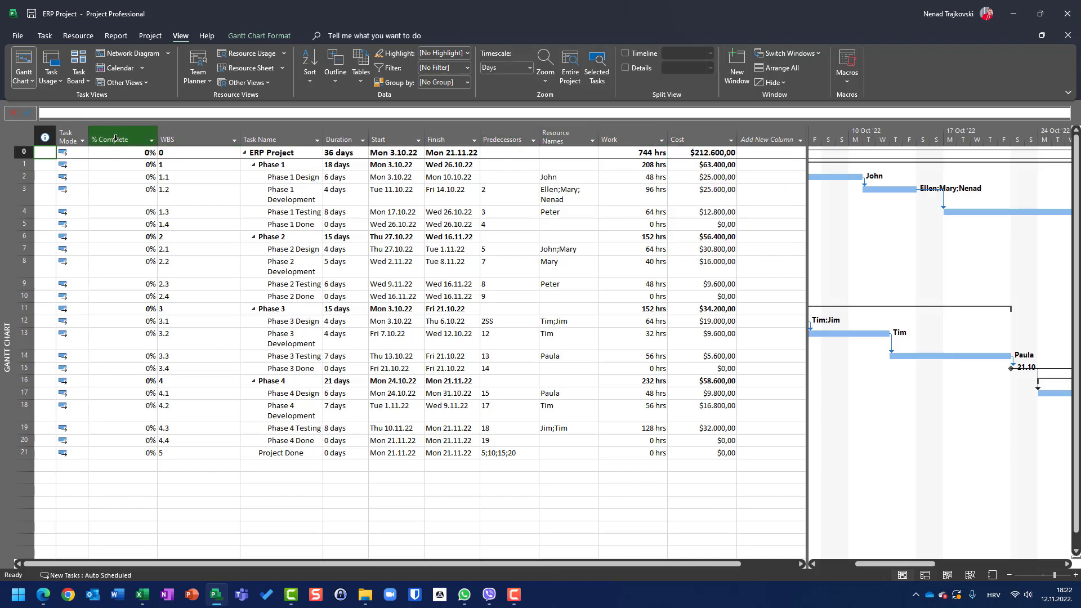
click(19, 37)
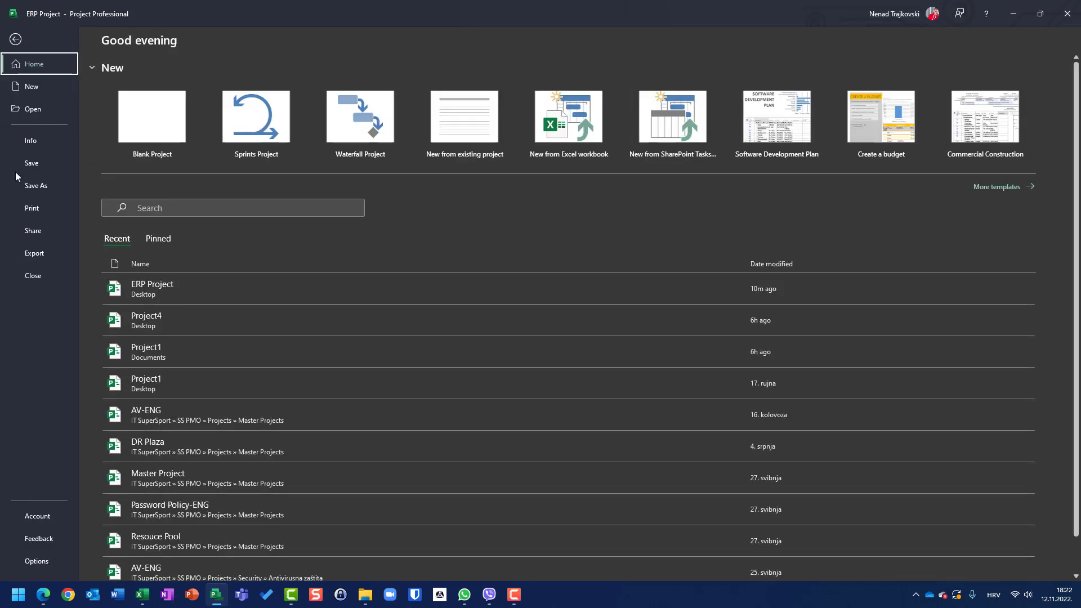
click(34, 140)
click(120, 218)
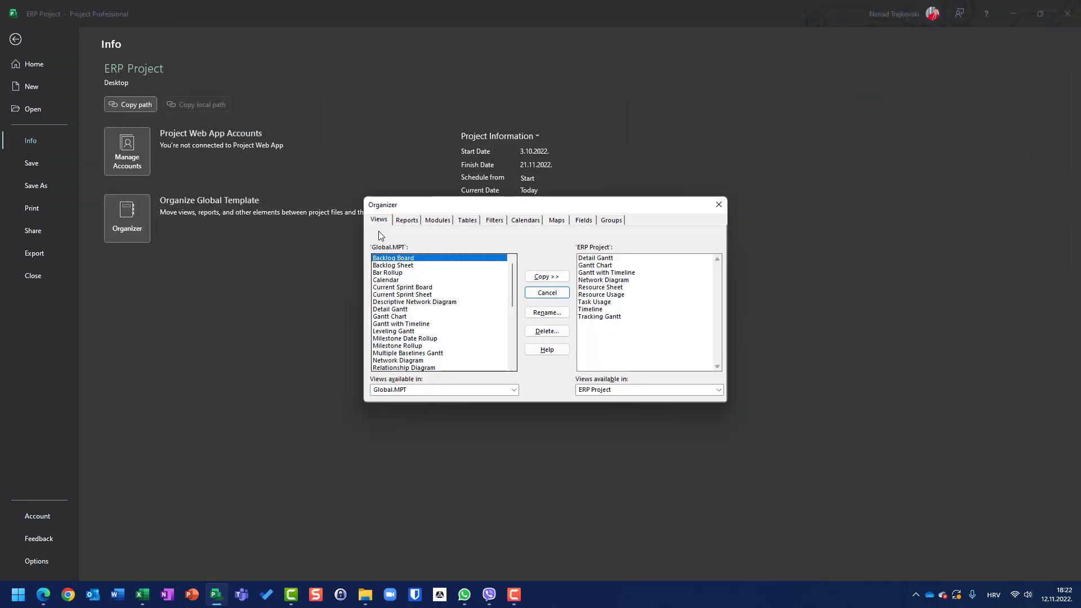
click(467, 223)
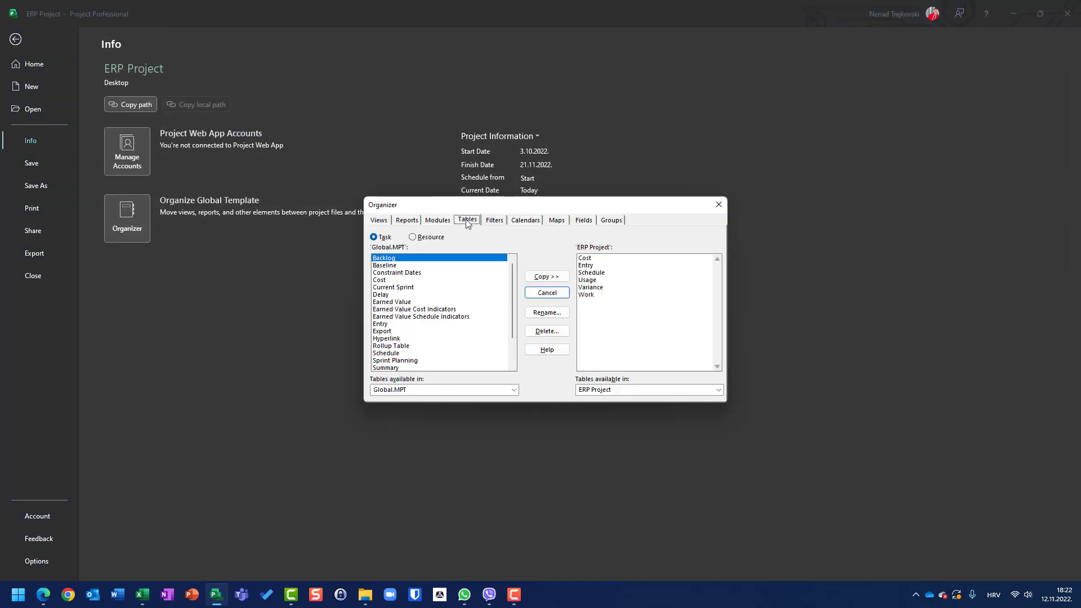
key(Escape)
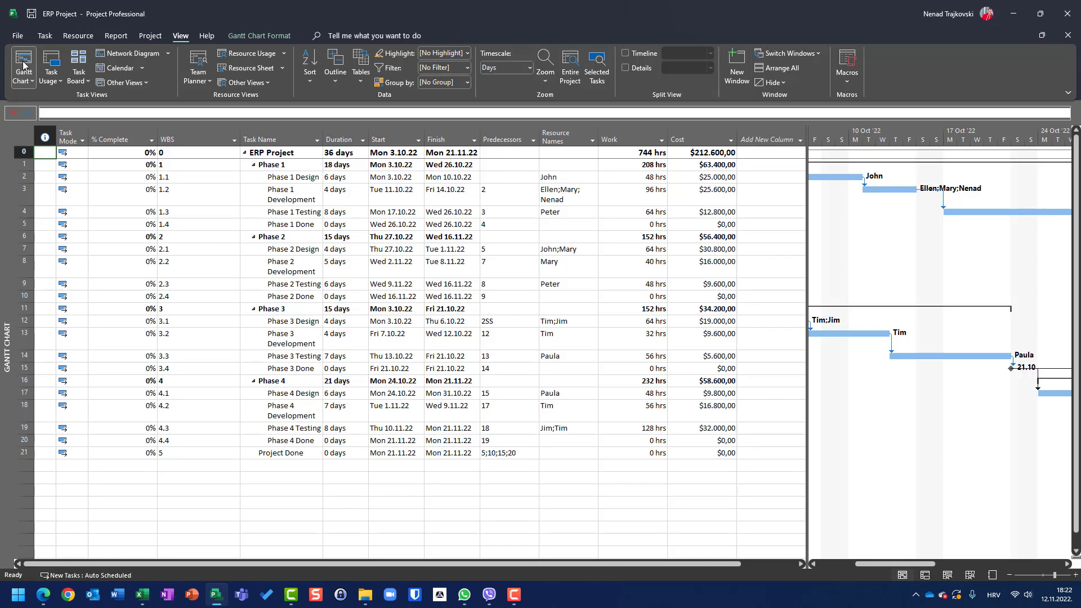
Step: Copy the ERP Project's Entry table into the Global.MPT template with the Organizer, replacing the existing Entry table
click(18, 36)
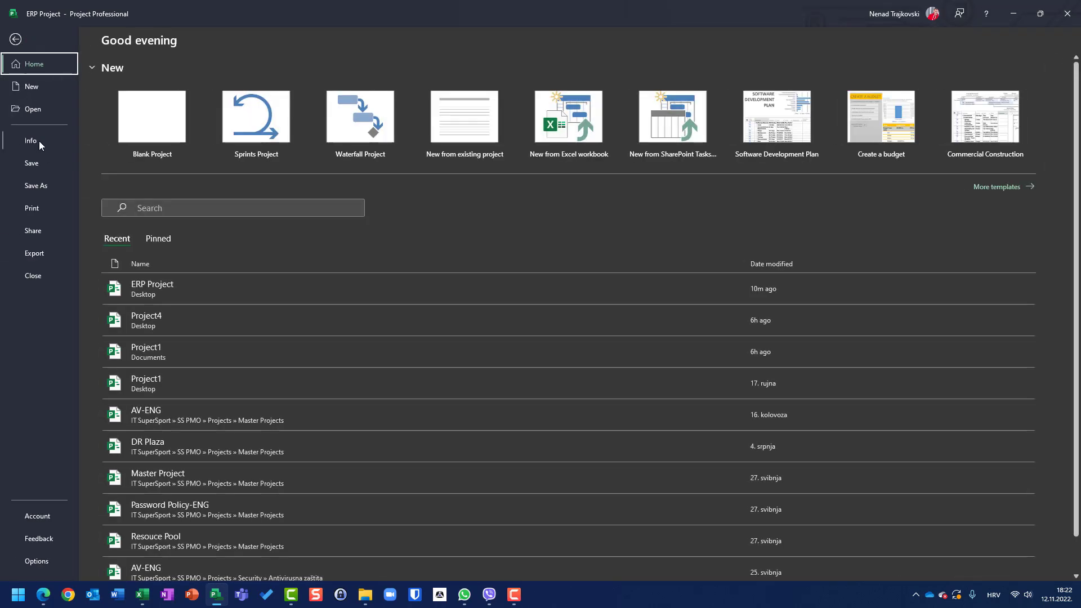
click(38, 141)
click(118, 215)
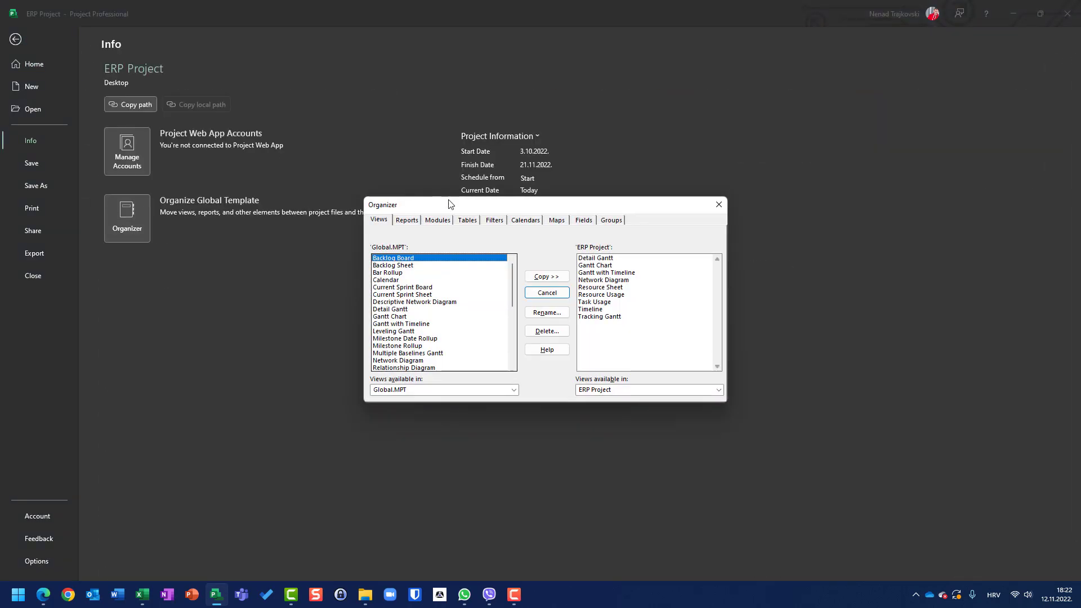
click(474, 221)
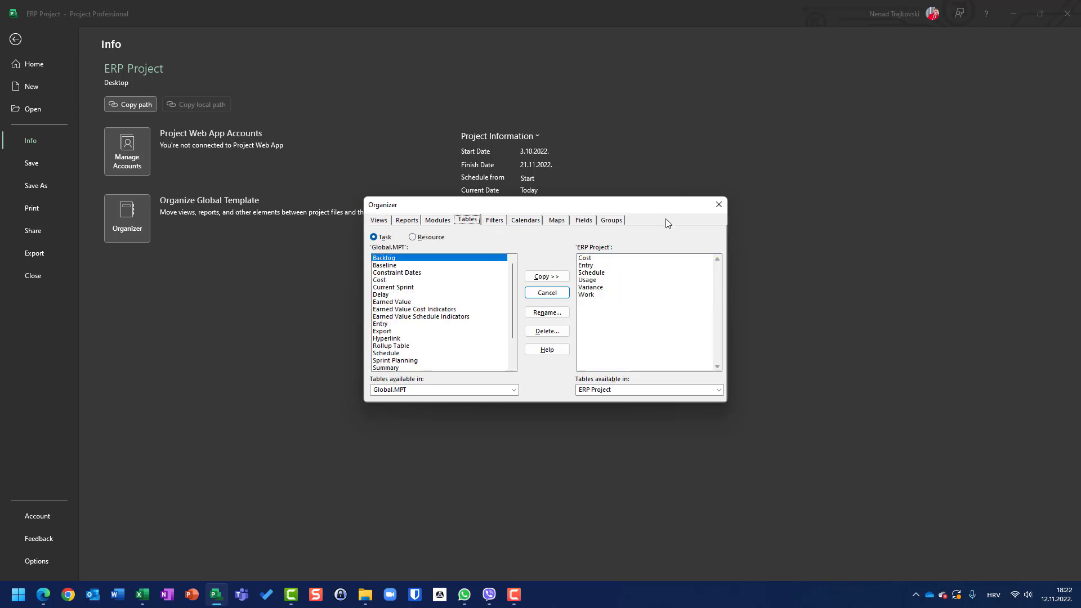
click(588, 267)
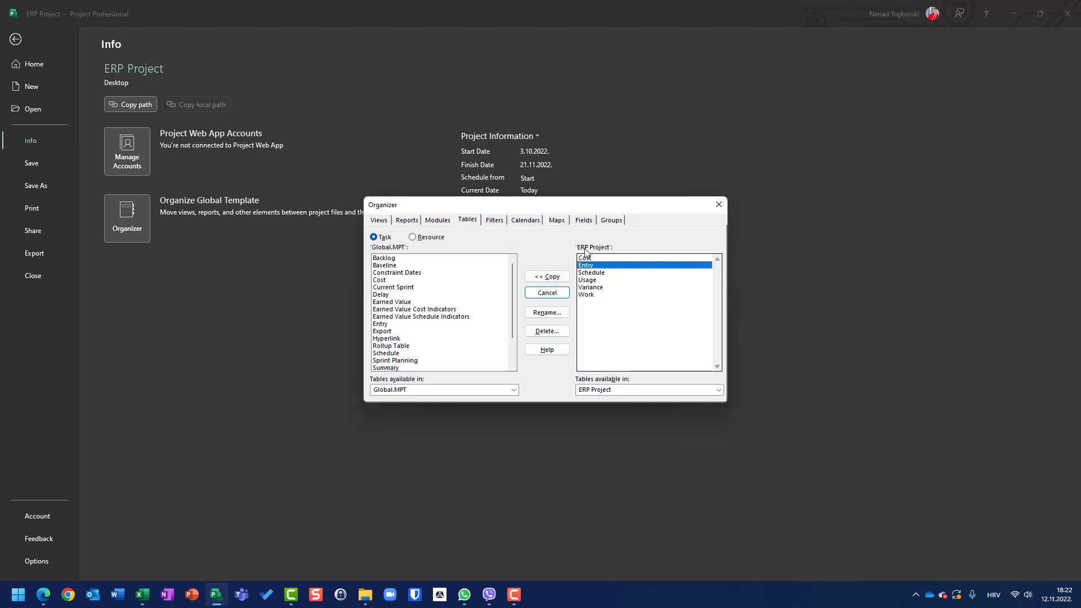
click(547, 276)
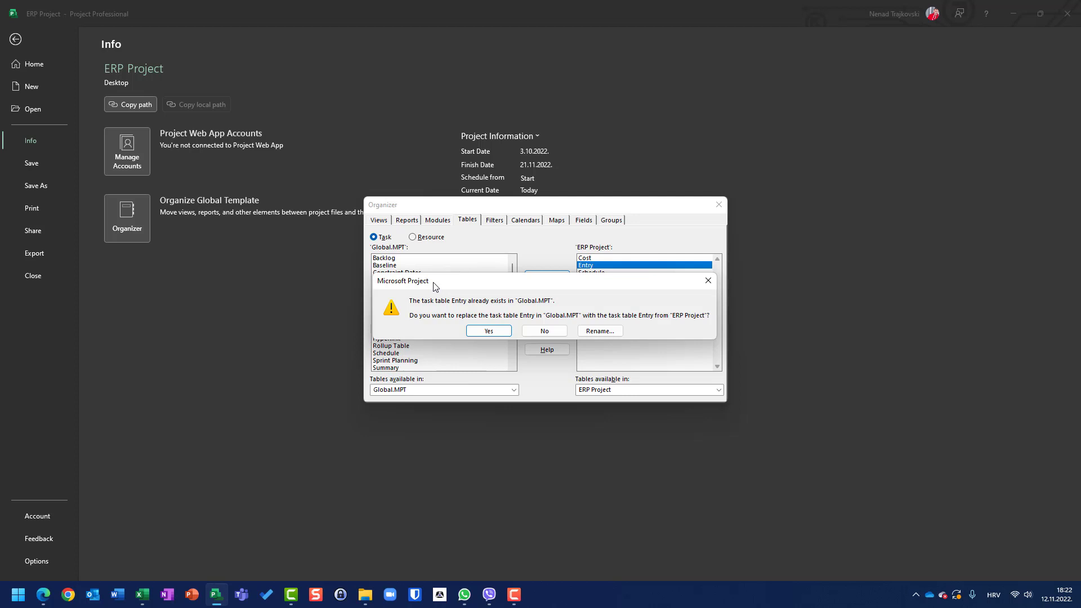
click(489, 332)
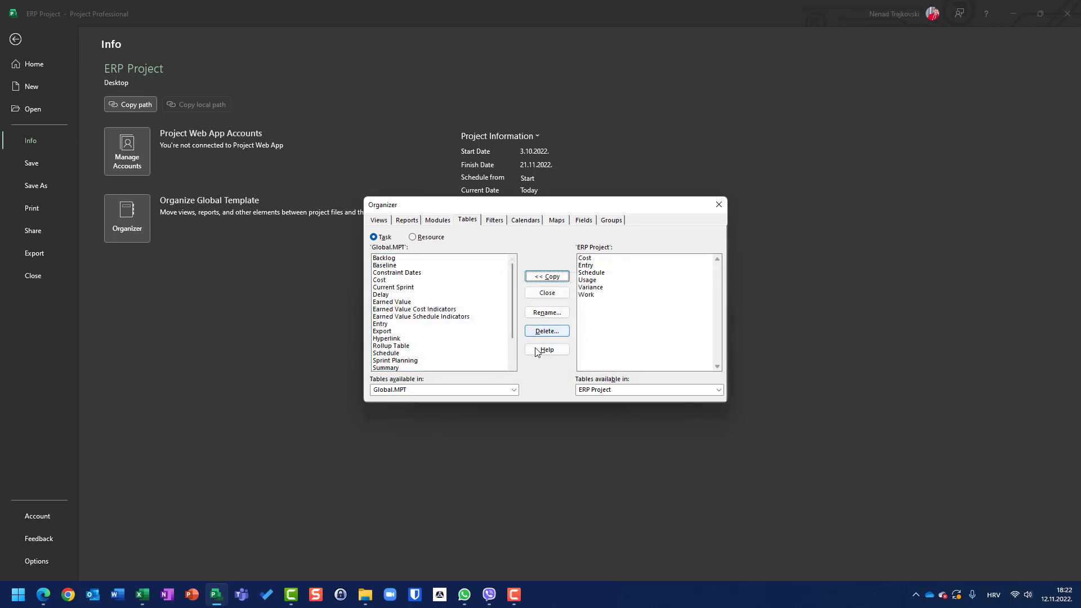
click(546, 293)
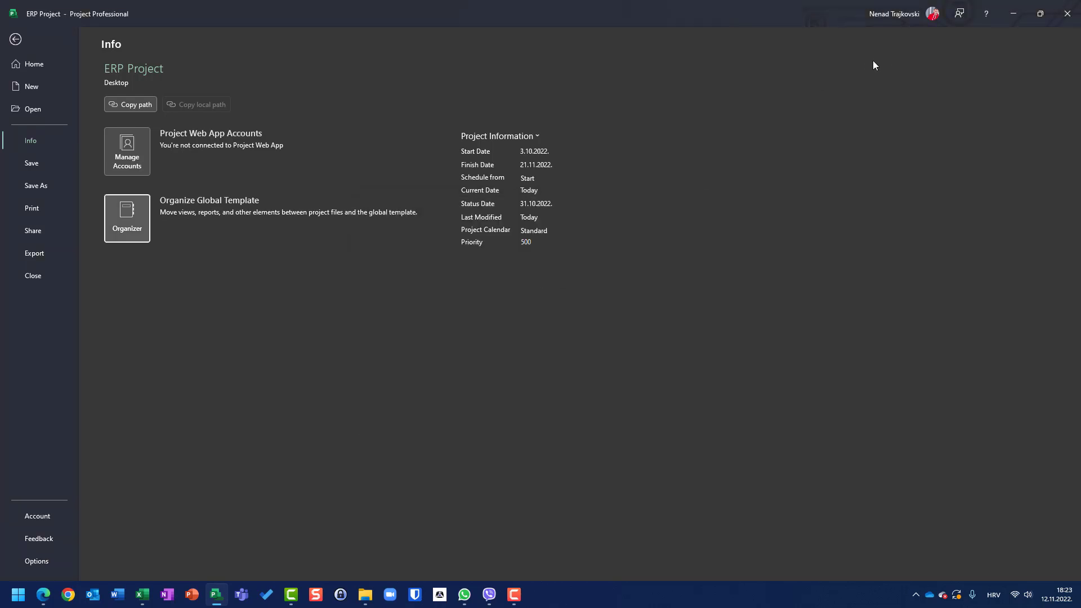
Step: Check the Entry table columns in a new blank project and return to the ERP Project
key(Escape)
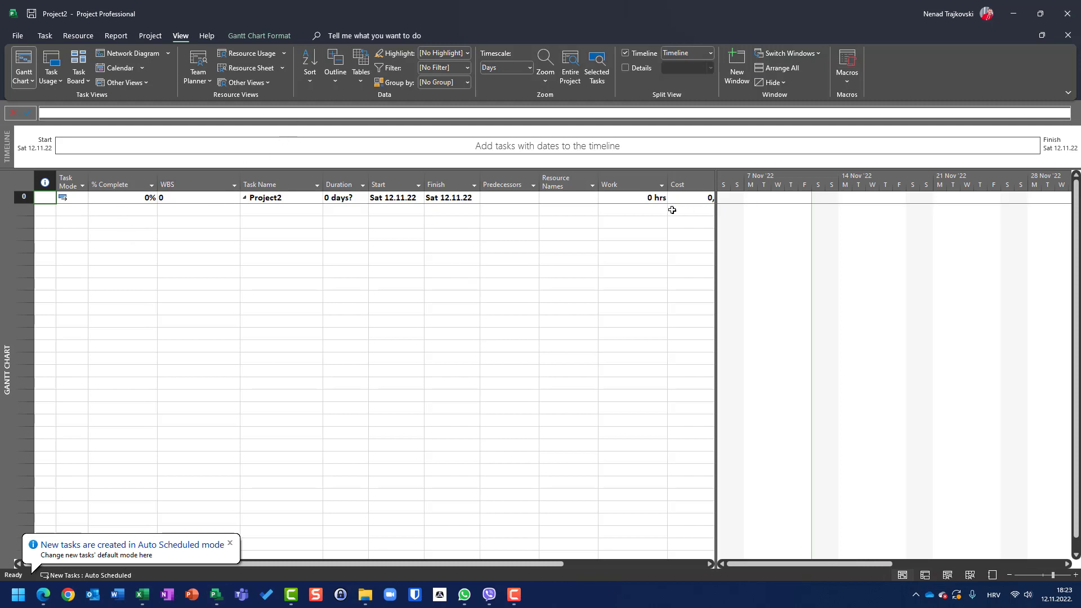
key(F10)
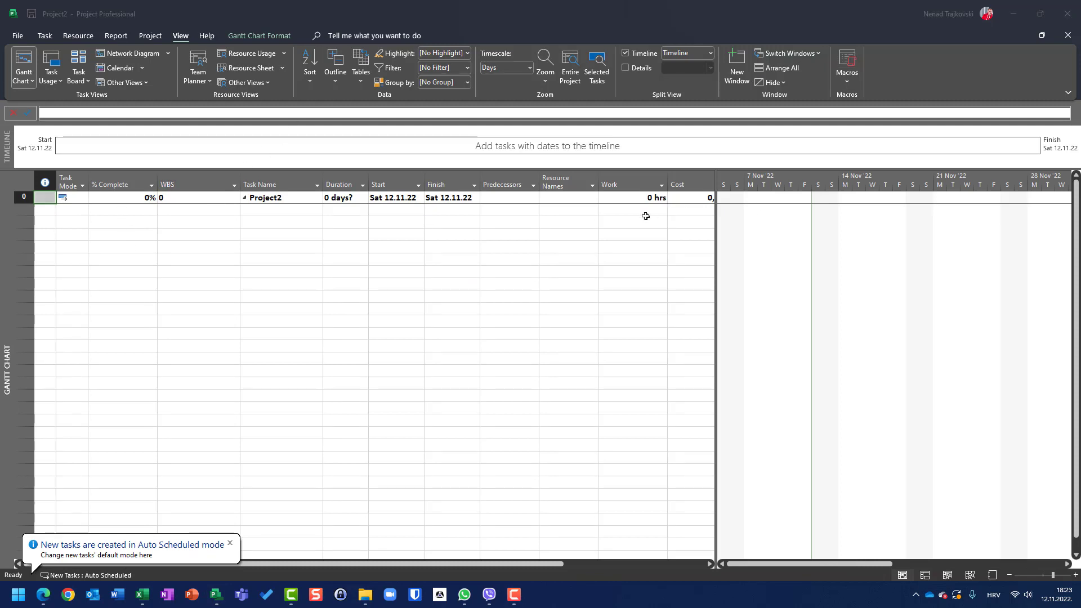
click(518, 359)
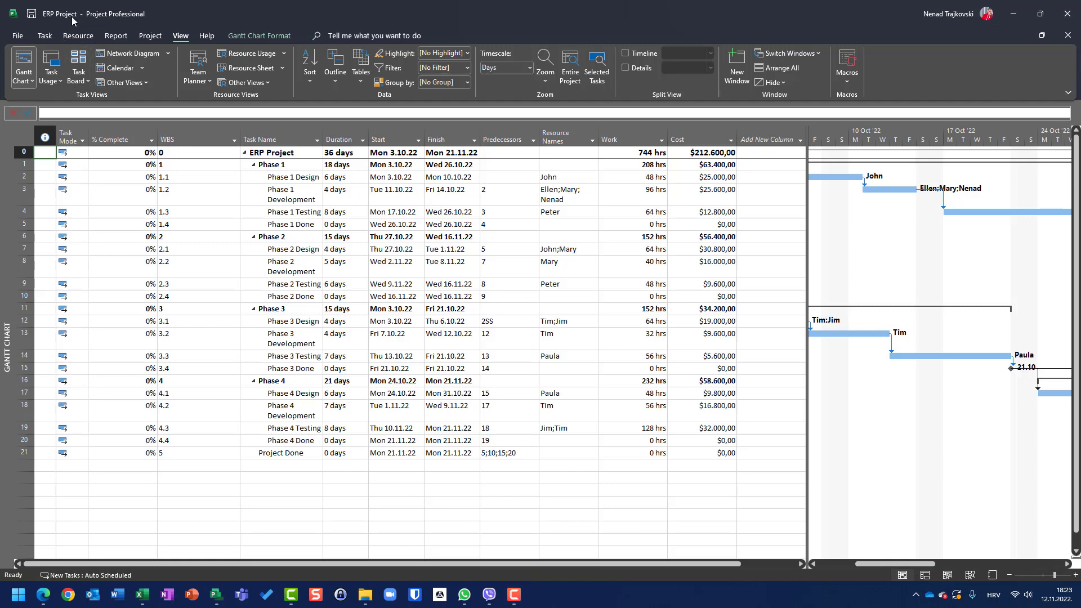
Step: Save the ERP Project file
click(18, 36)
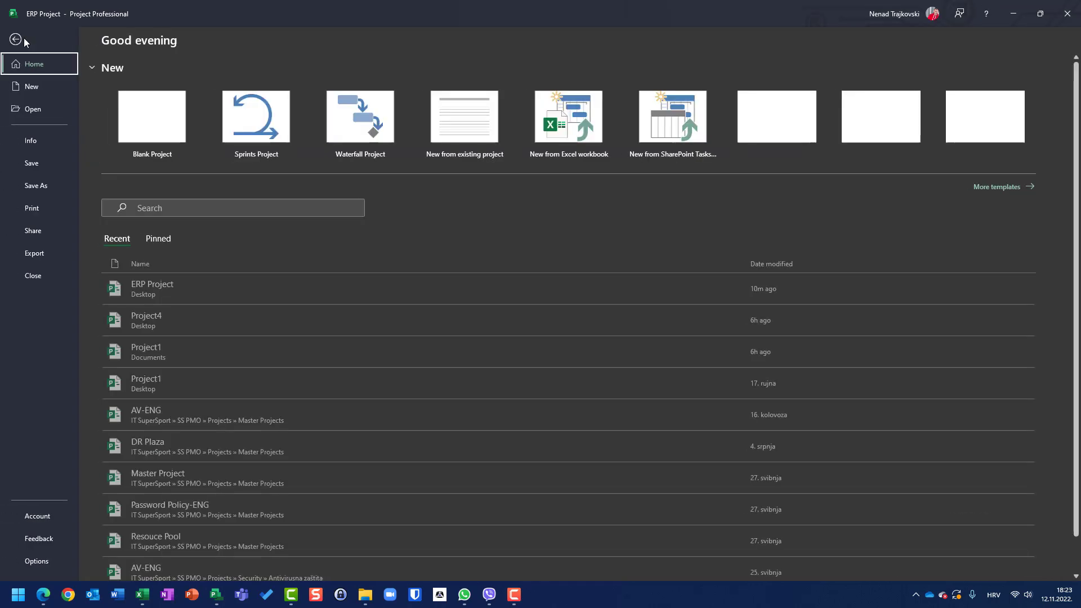
click(32, 163)
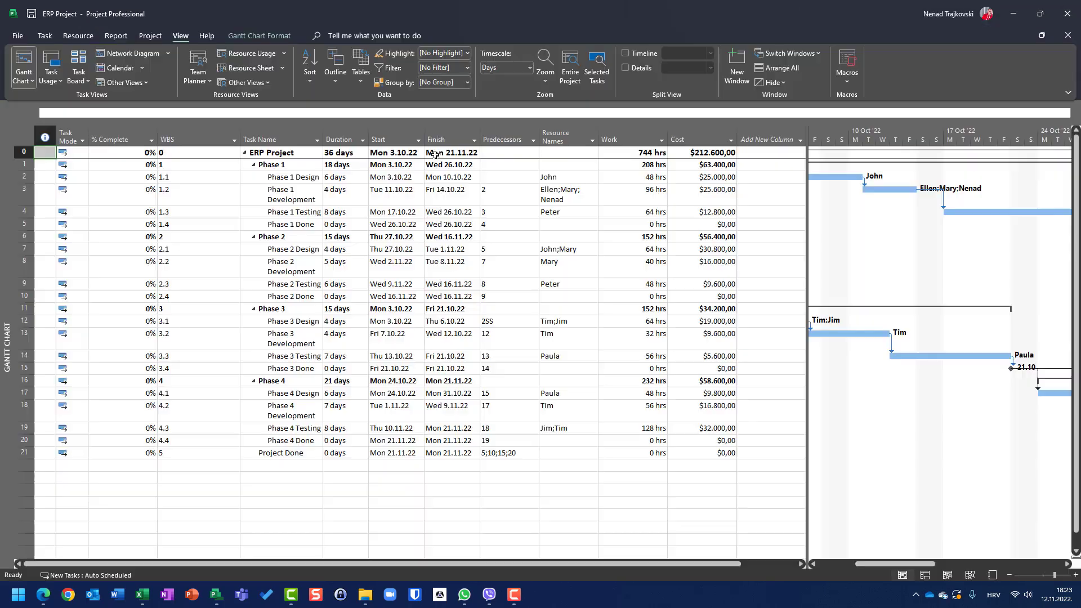
Step: Open the ERP Project file from the recent projects list
key(ctrl+n)
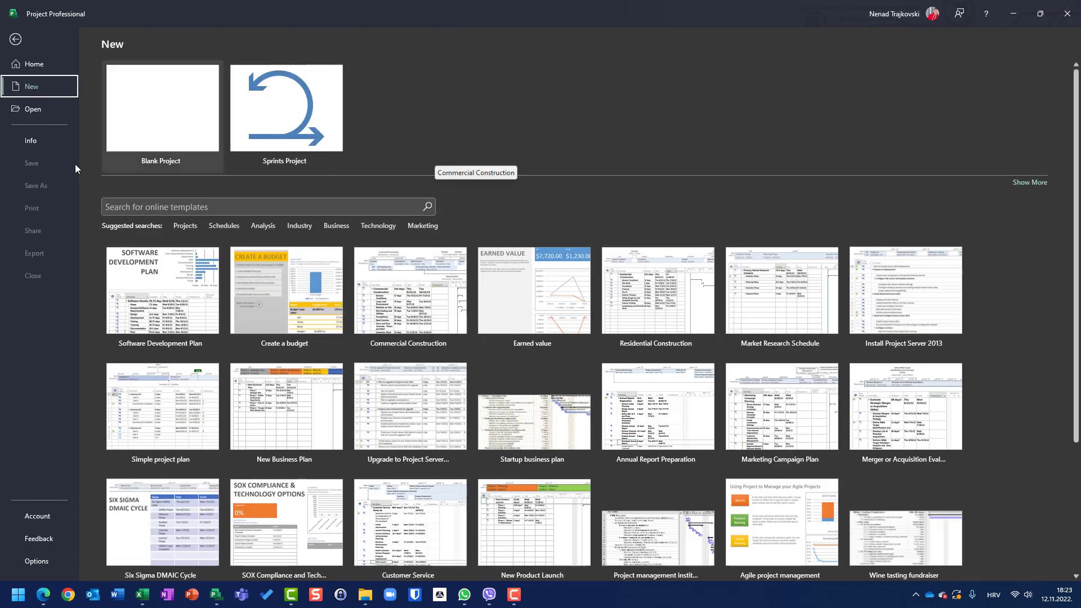
click(40, 107)
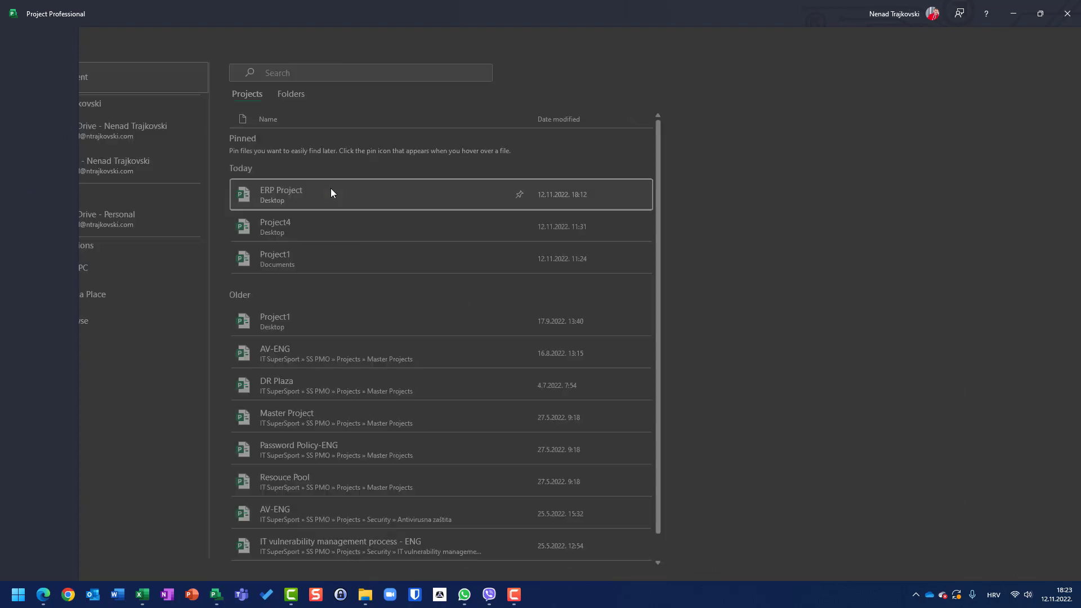
click(331, 191)
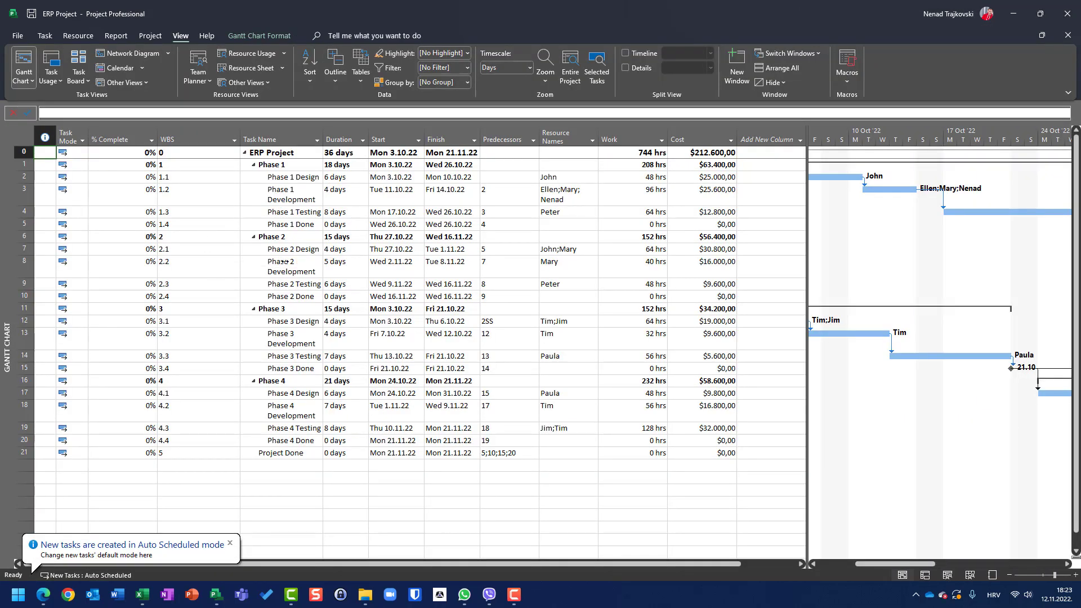
Step: Create a new blank project and hide its % Complete and WBS columns
key(ctrl+n)
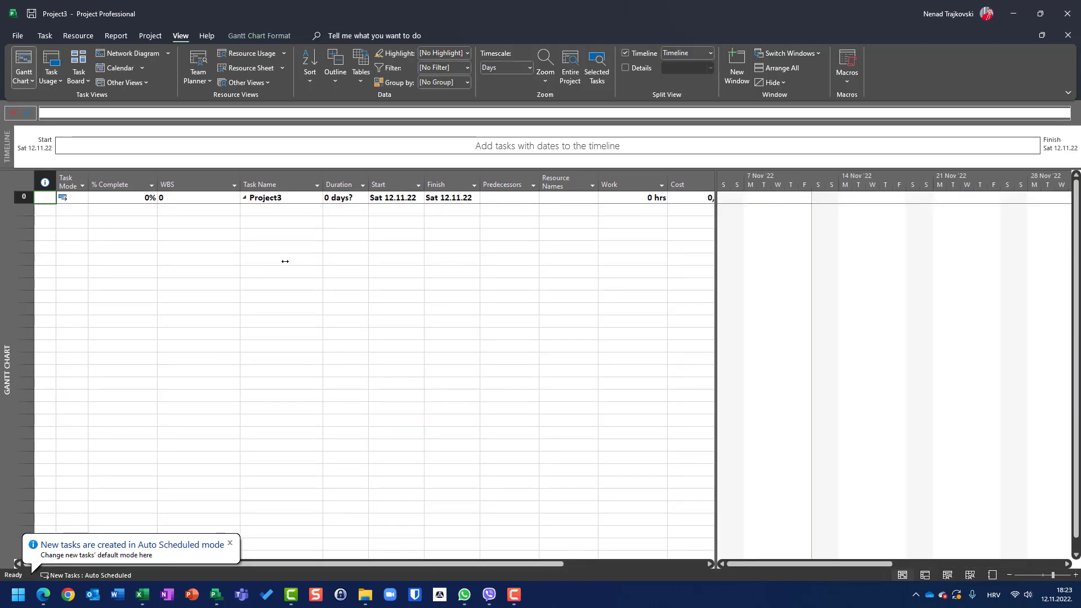
click(151, 186)
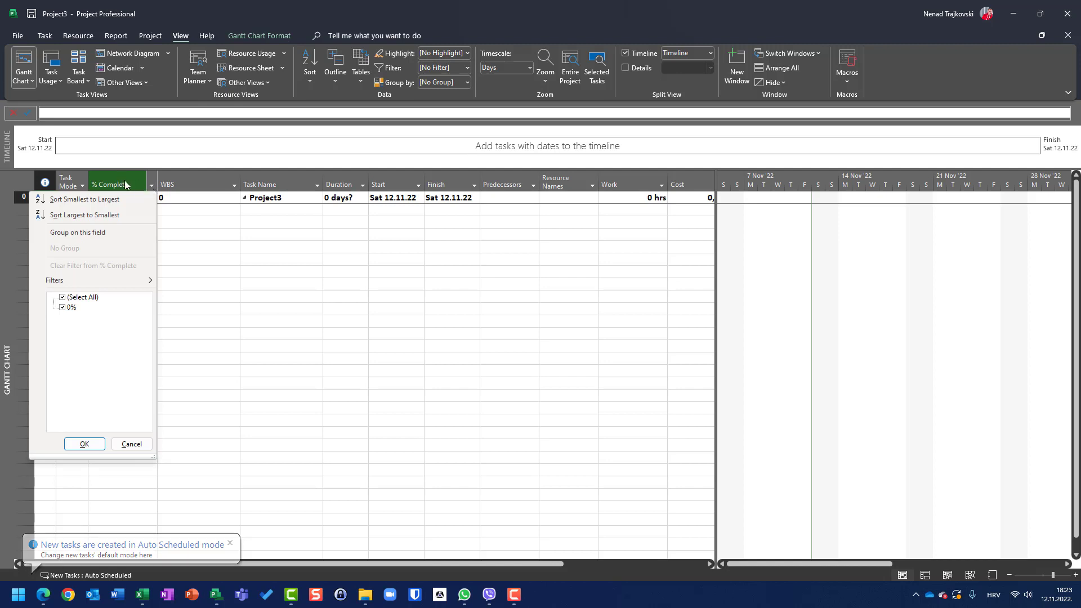
click(123, 180)
right_click(129, 178)
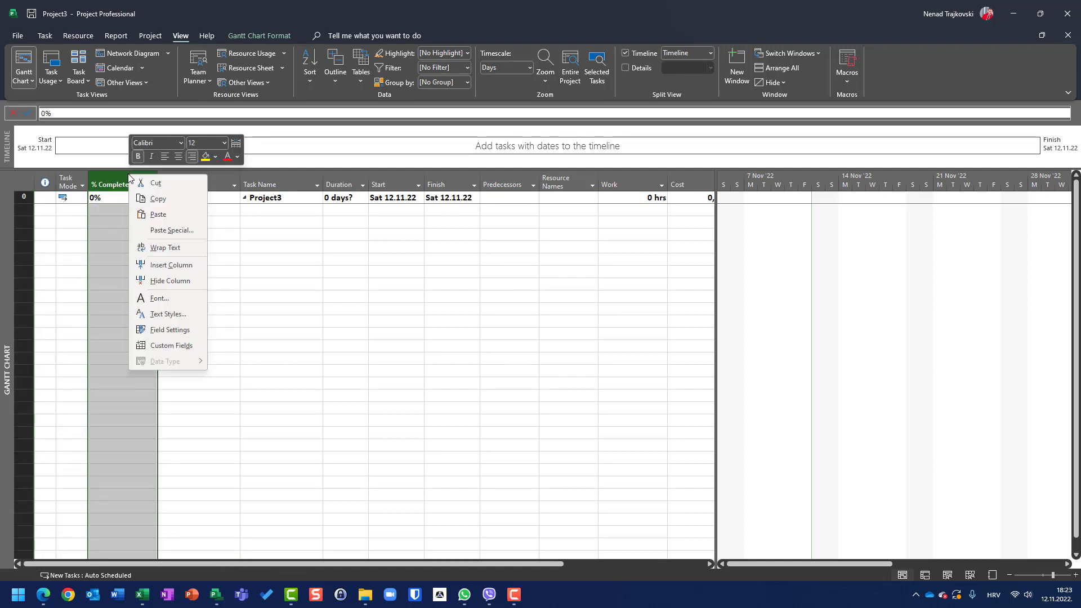
click(159, 280)
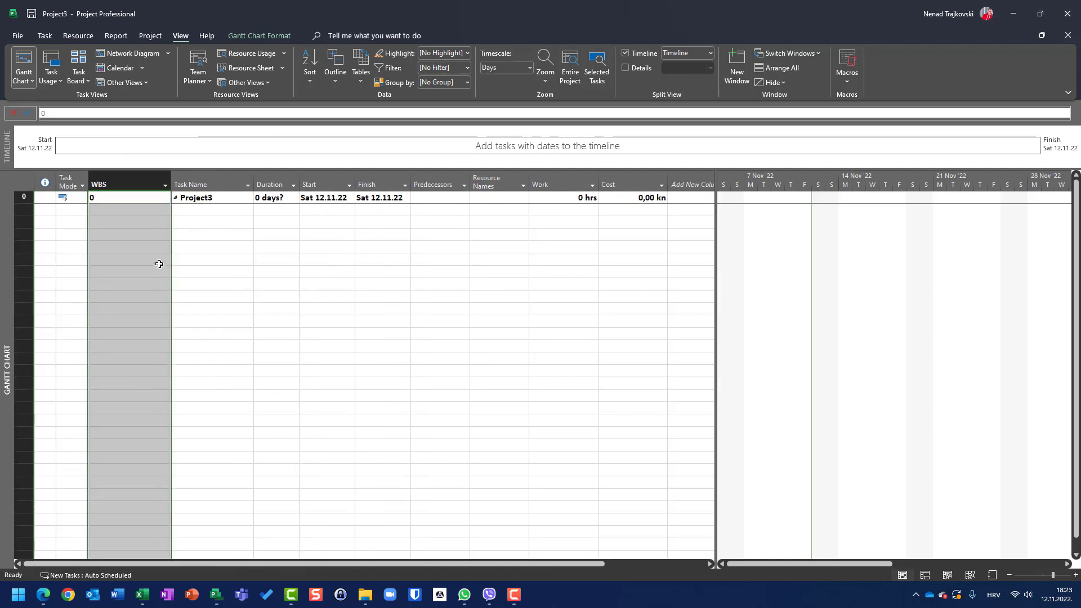
right_click(120, 182)
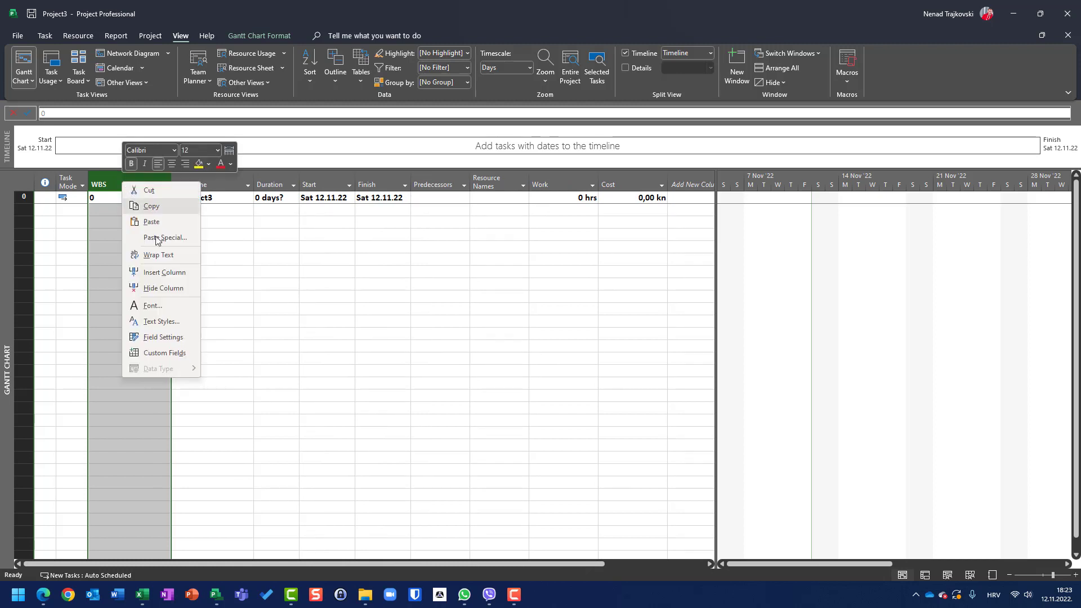
click(156, 287)
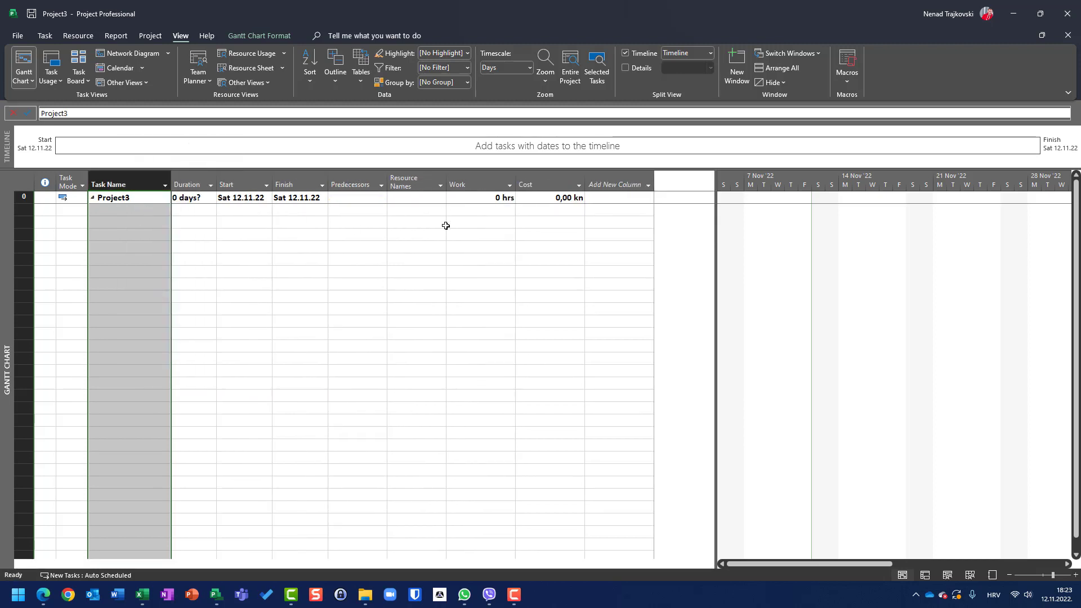
Step: Hide the Work and Cost columns in the new blank project
right_click(462, 187)
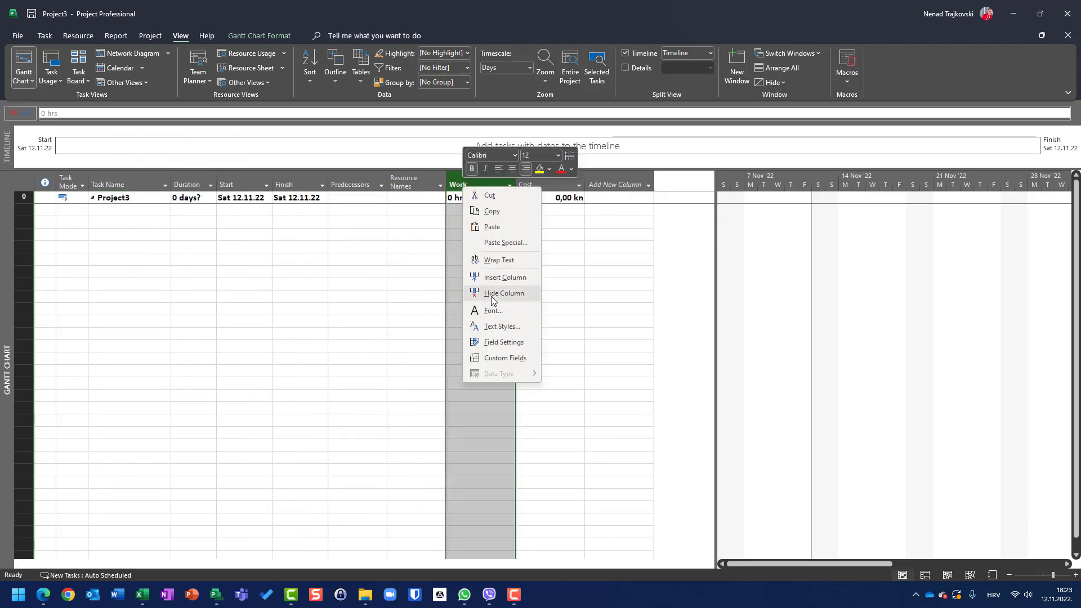
click(493, 293)
right_click(488, 181)
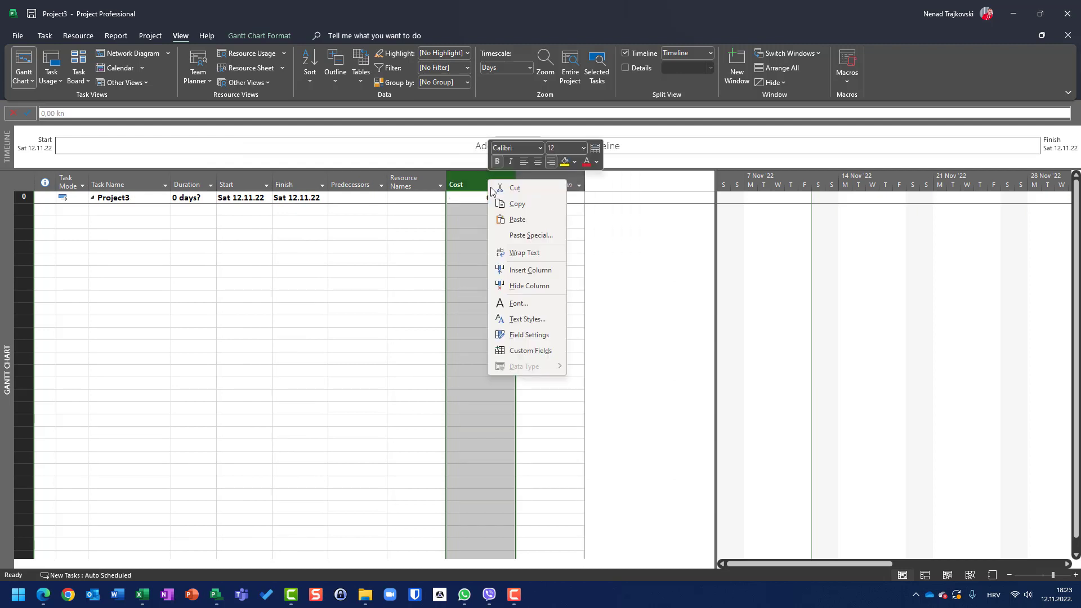
click(520, 287)
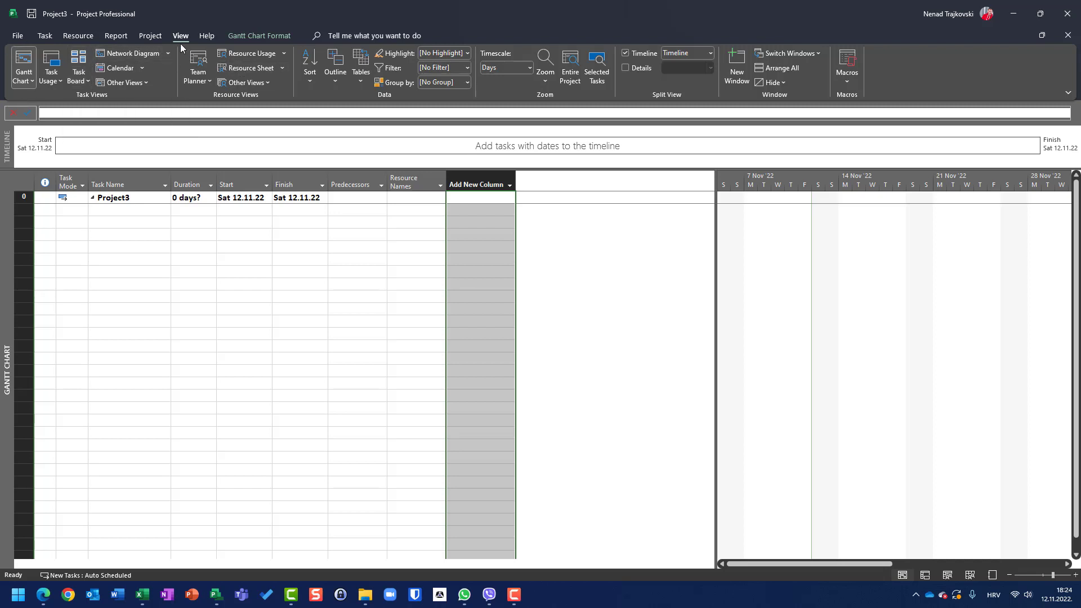
Step: Review the field list of the new project's Entry table definition without changing it
click(360, 78)
click(391, 288)
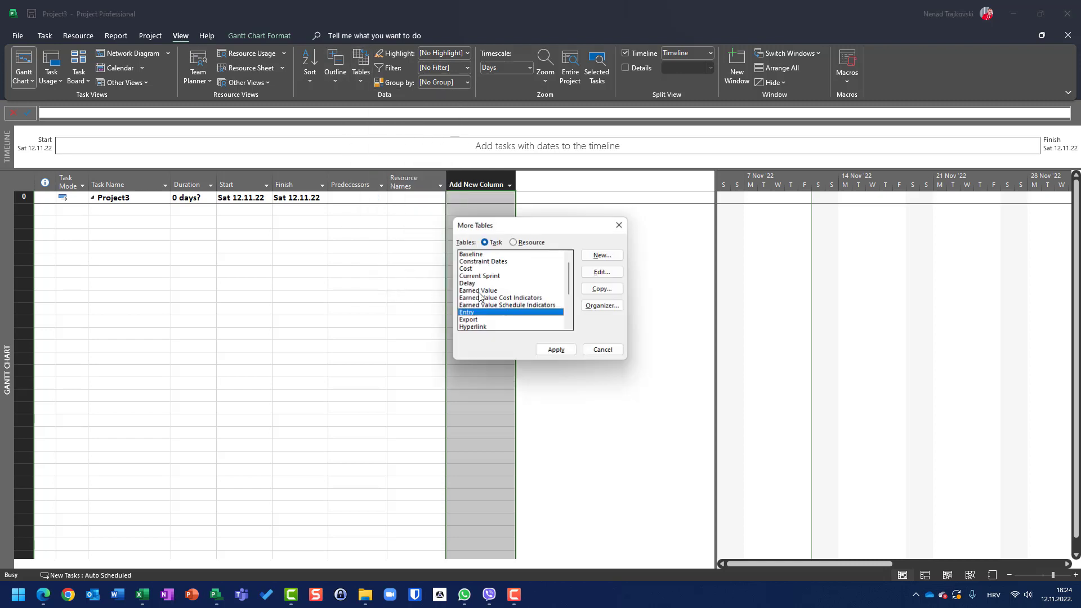
click(602, 272)
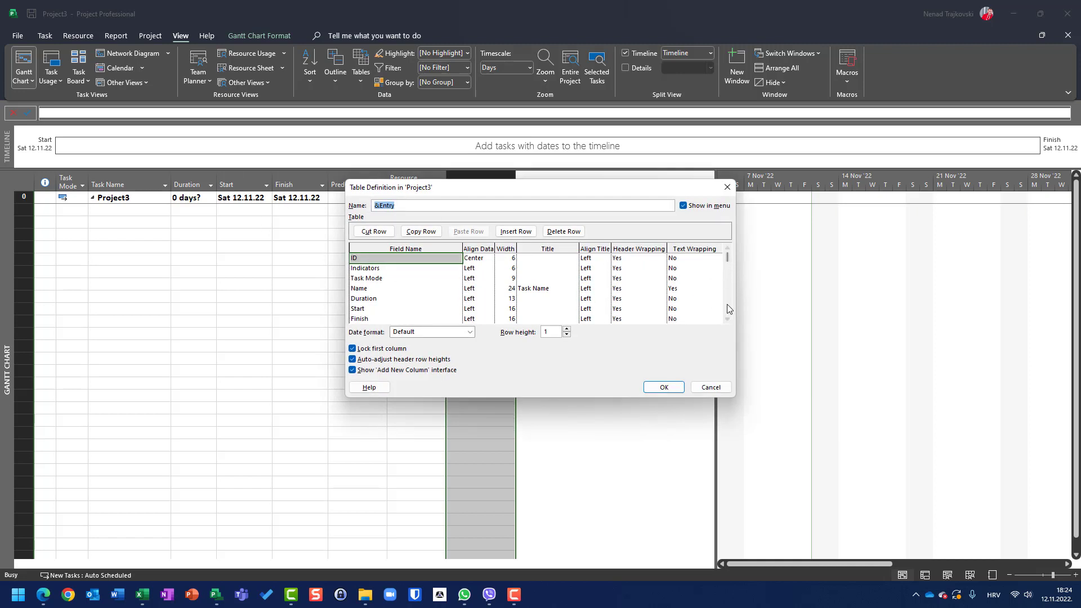
click(727, 320)
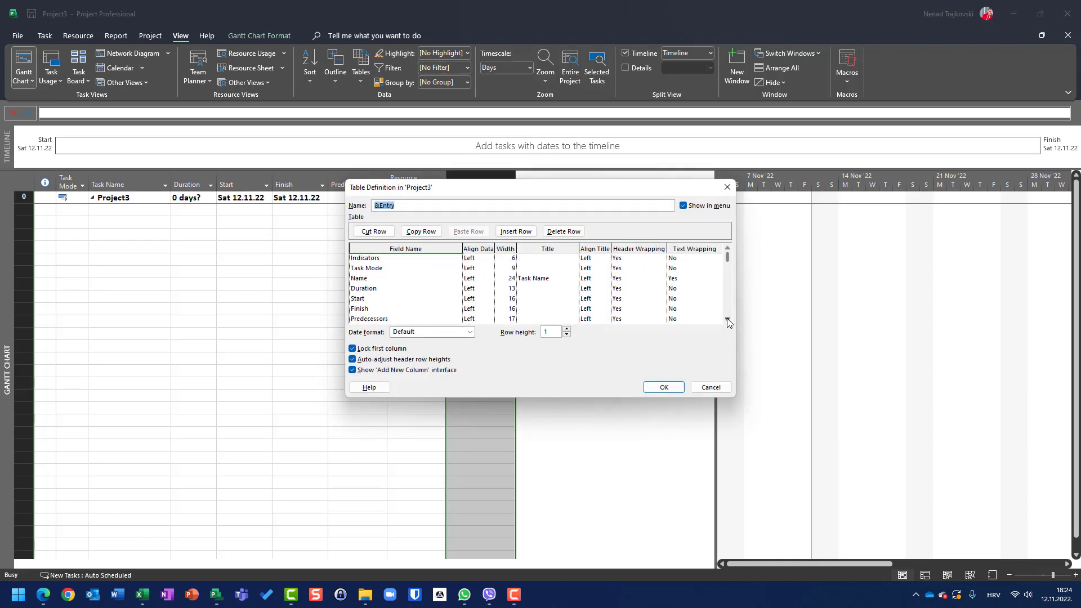
click(727, 321)
click(727, 320)
click(728, 320)
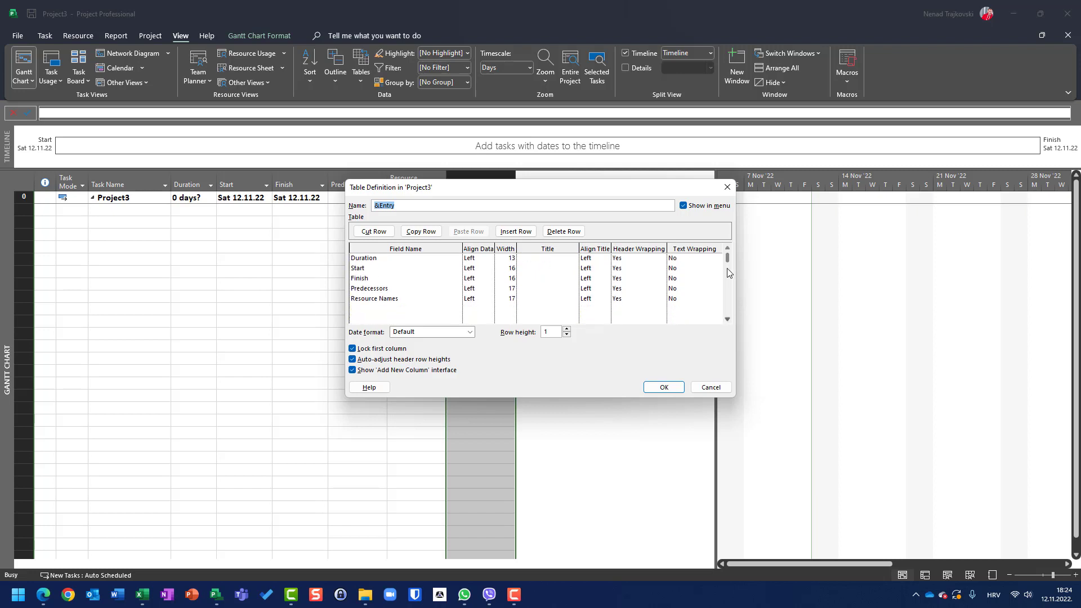
click(710, 387)
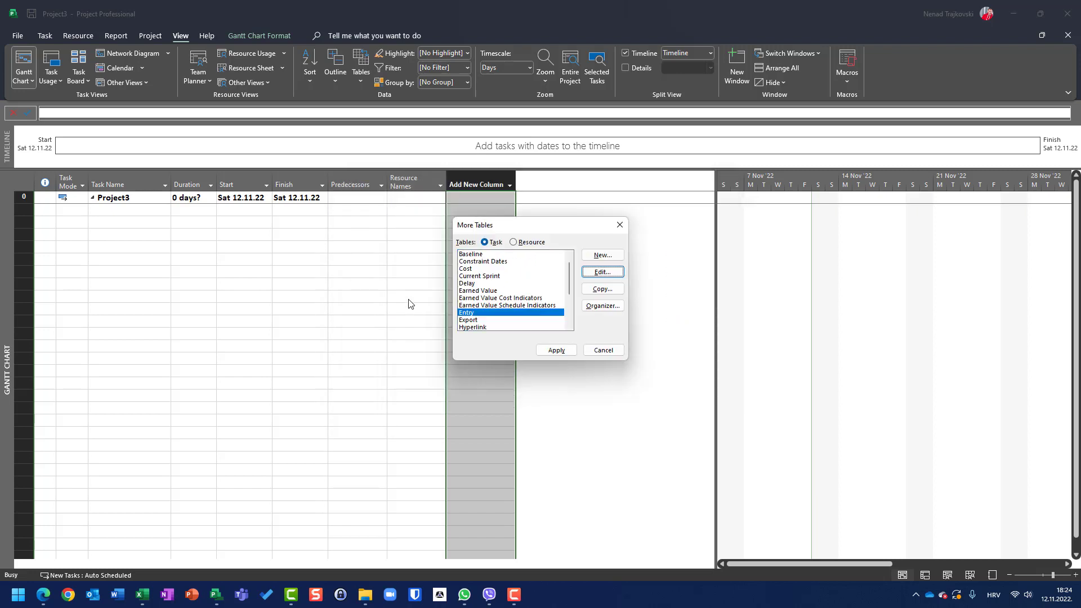
click(601, 351)
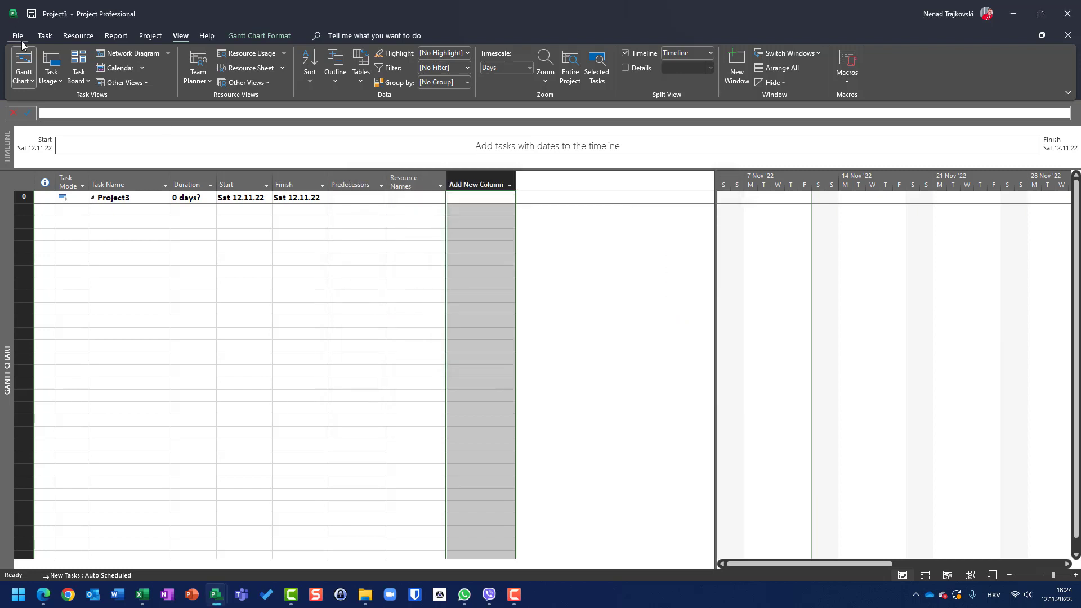
Step: Copy the new project's Entry table into Global.MPT with the Organizer and close it
click(22, 39)
click(31, 141)
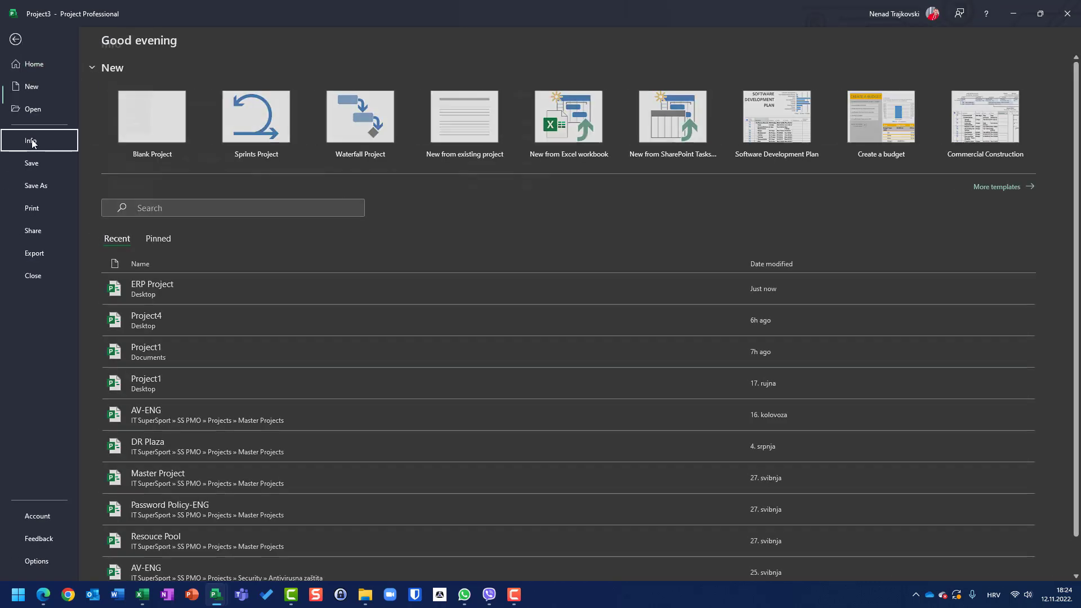
click(113, 179)
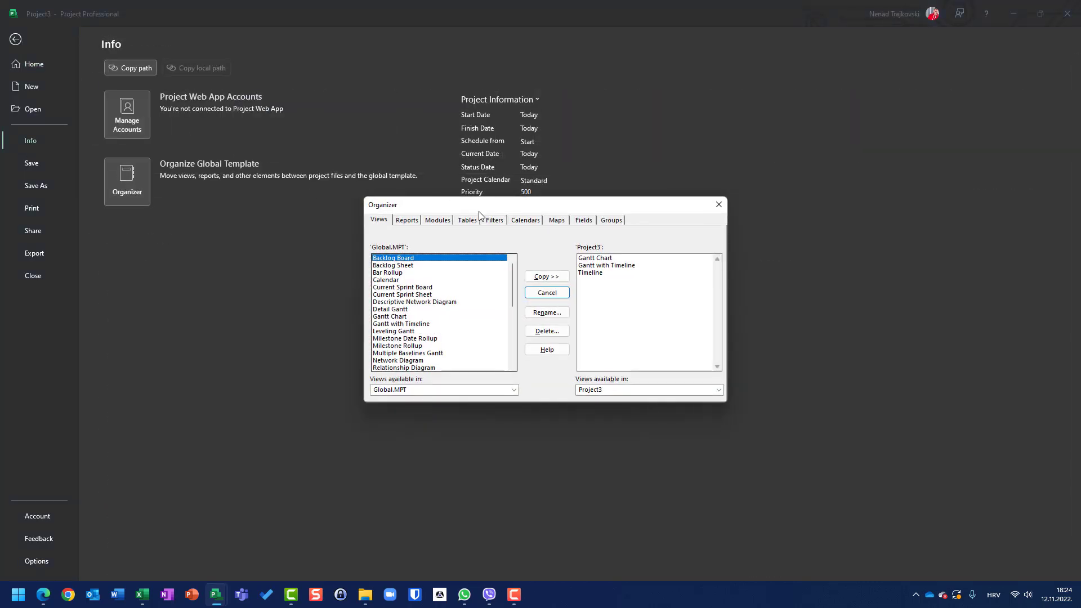
click(467, 221)
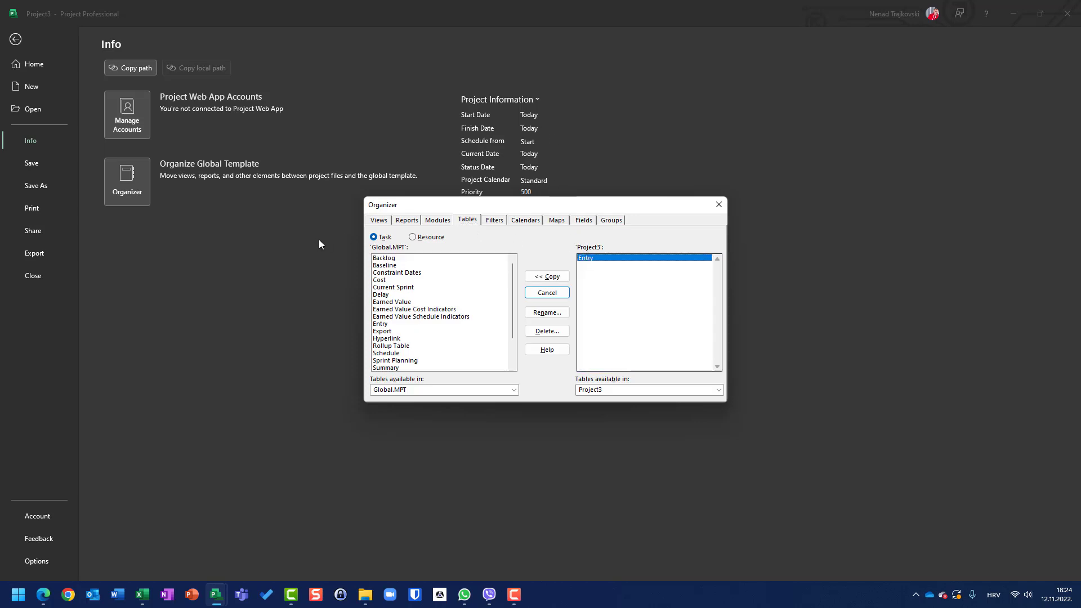
click(544, 277)
click(488, 329)
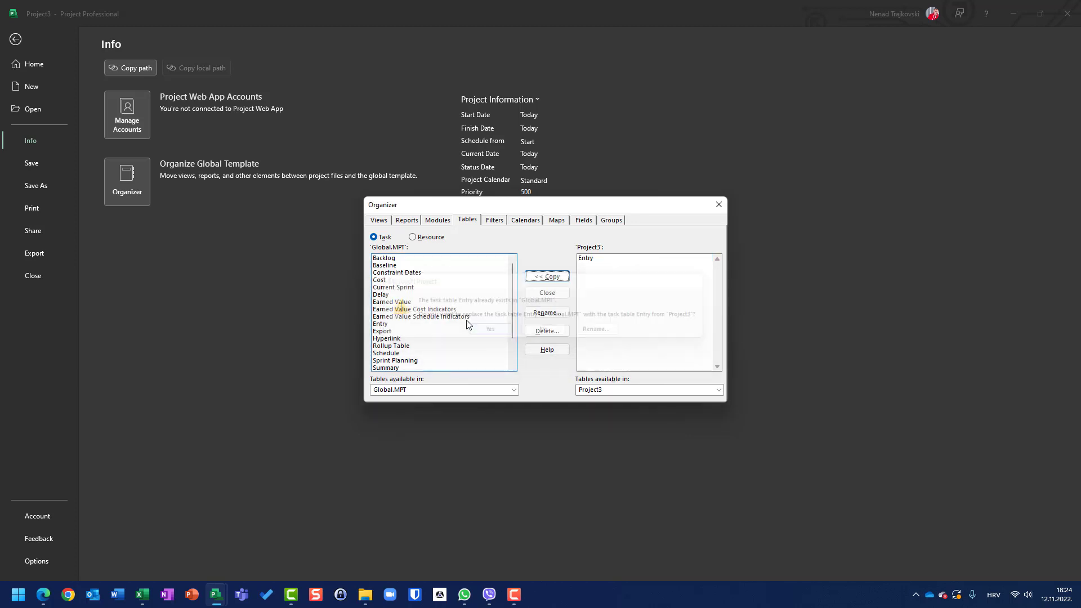
click(717, 206)
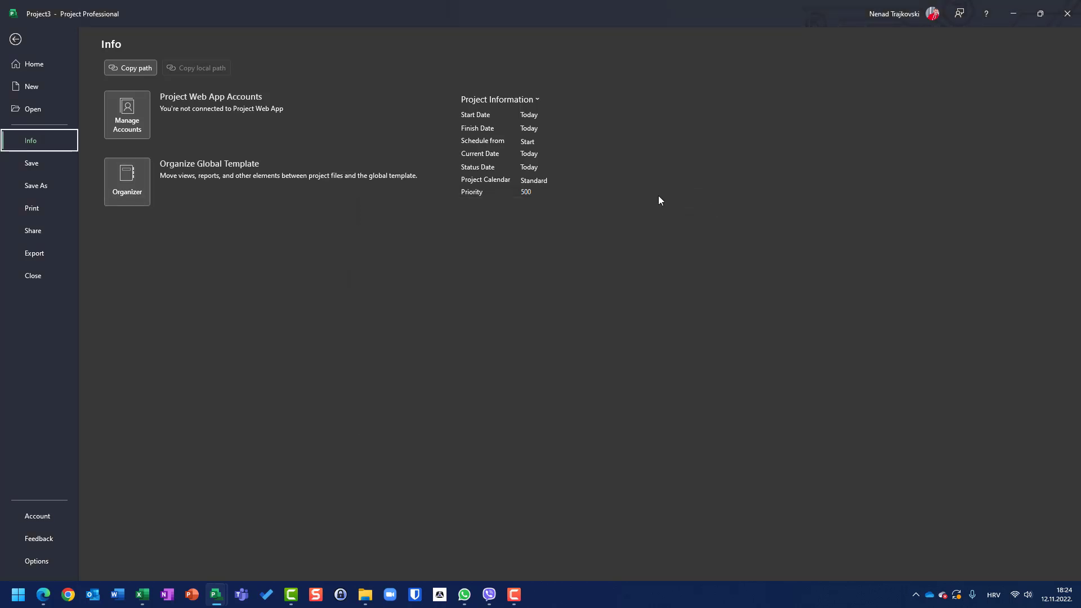
Step: Close the new project without saving, and check the columns of another blank project before closing it
key(alt+F4)
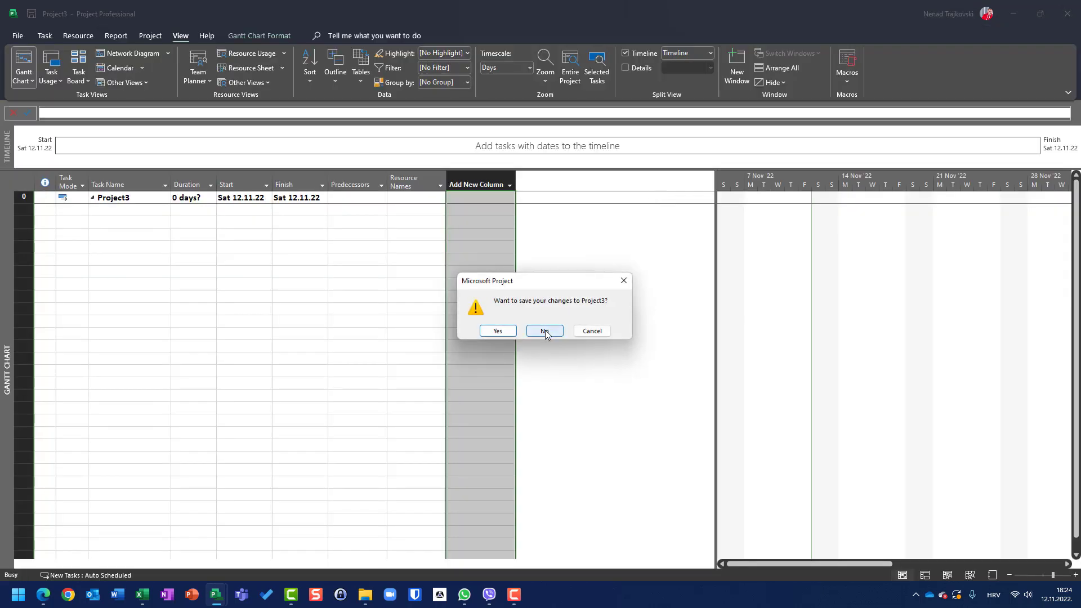
click(544, 331)
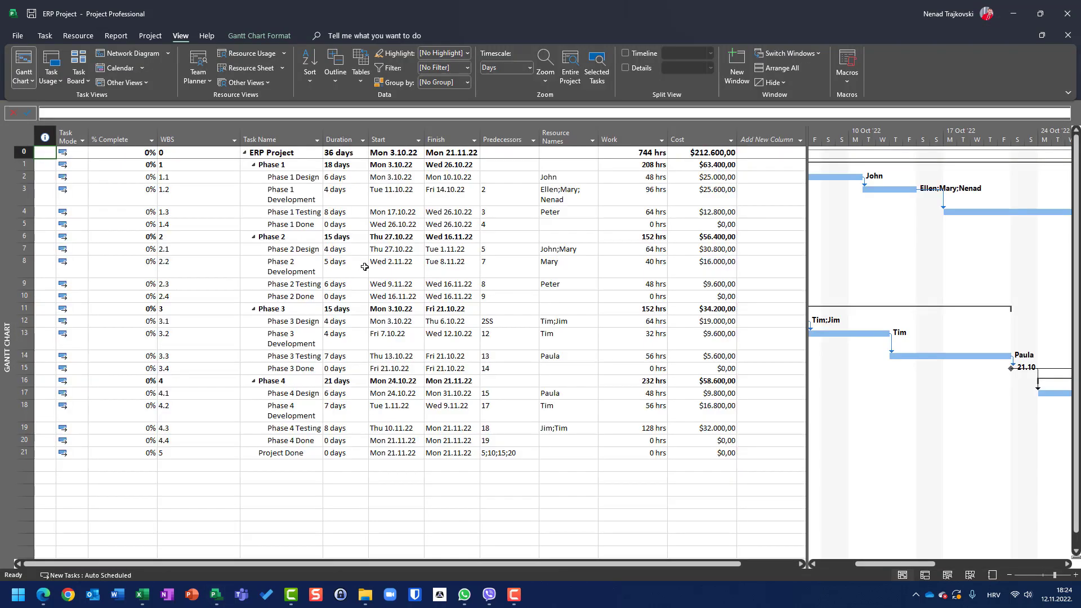
key(ctrl+n)
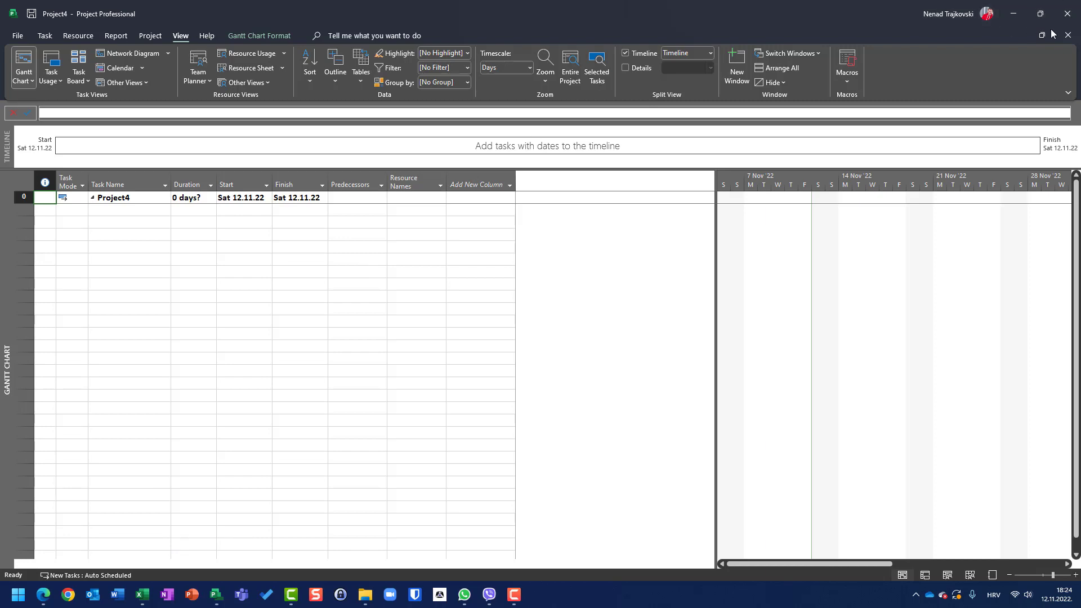
click(1068, 35)
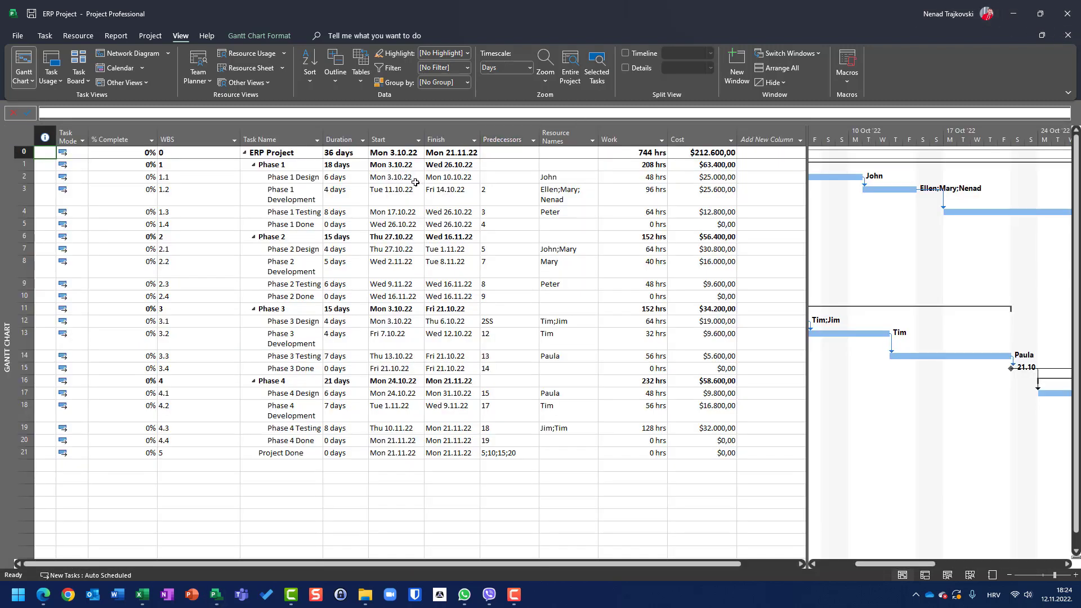
Step: Open the ERP Project file from the recent projects list
key(alt+f)
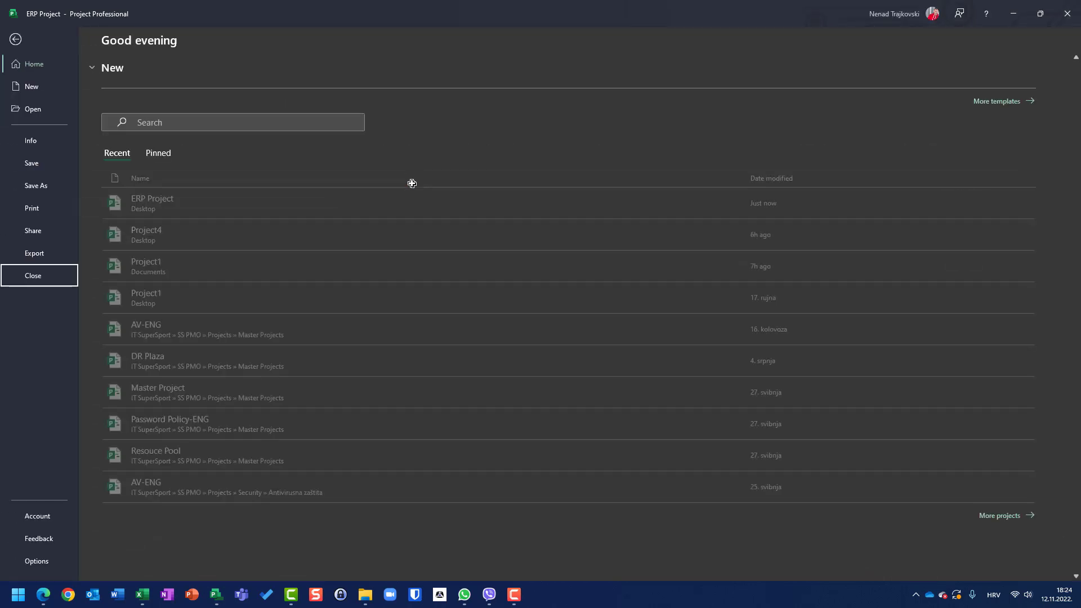
key(n)
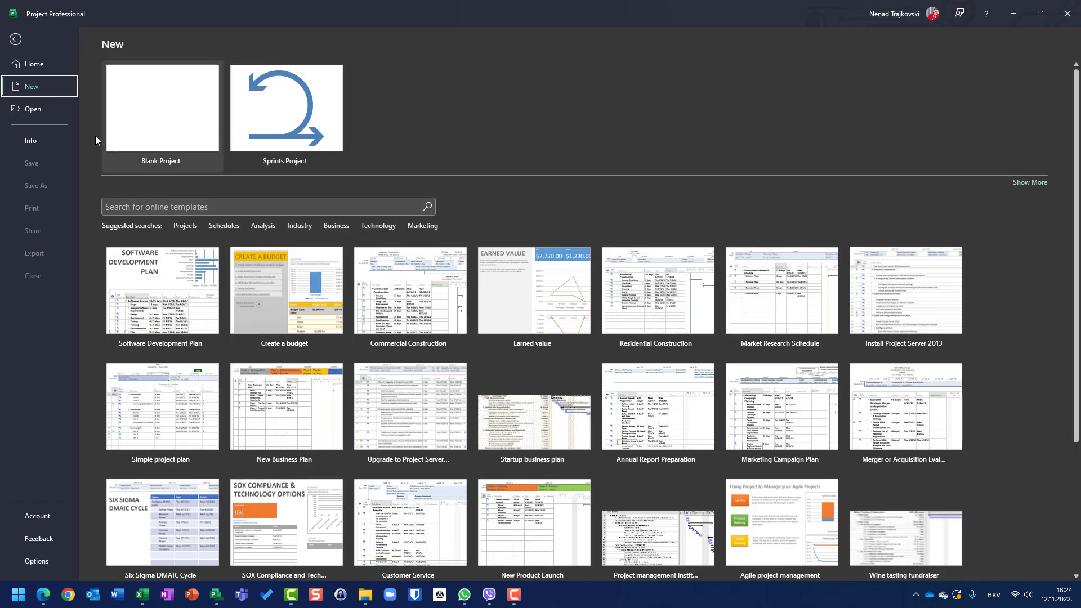
click(32, 110)
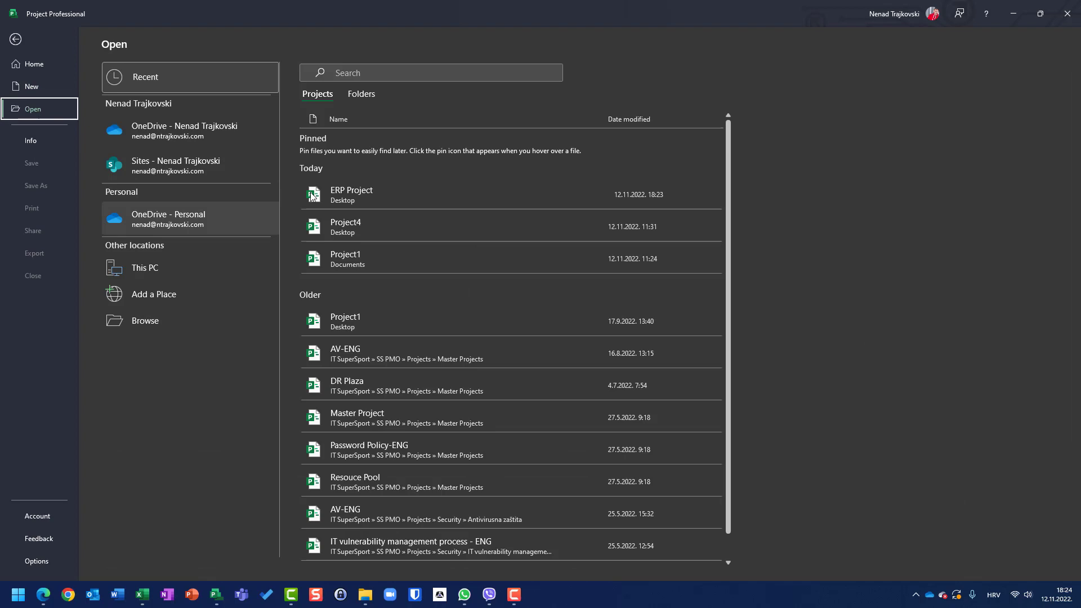
click(352, 195)
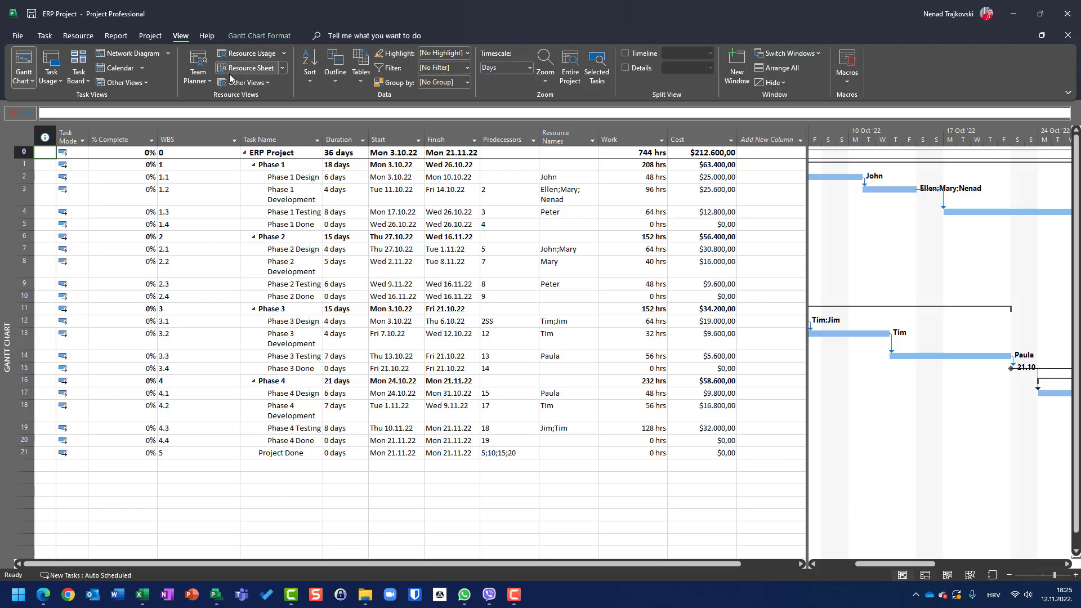
Step: Copy the Entry table from Global.MPT into the ERP Project with the Organizer, replacing the existing one
click(18, 36)
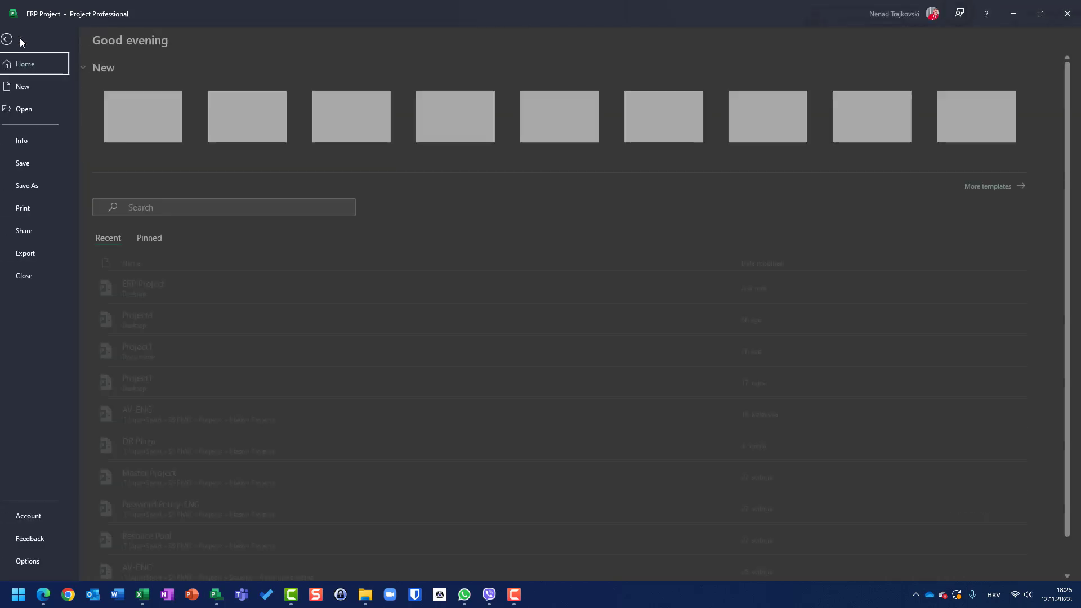
click(35, 142)
click(118, 209)
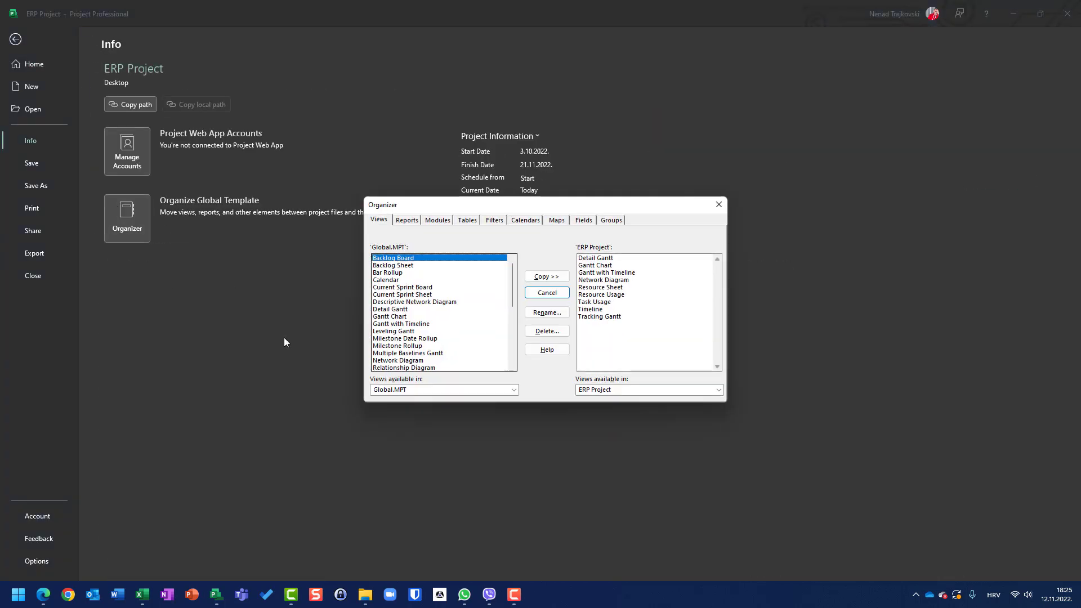
click(469, 221)
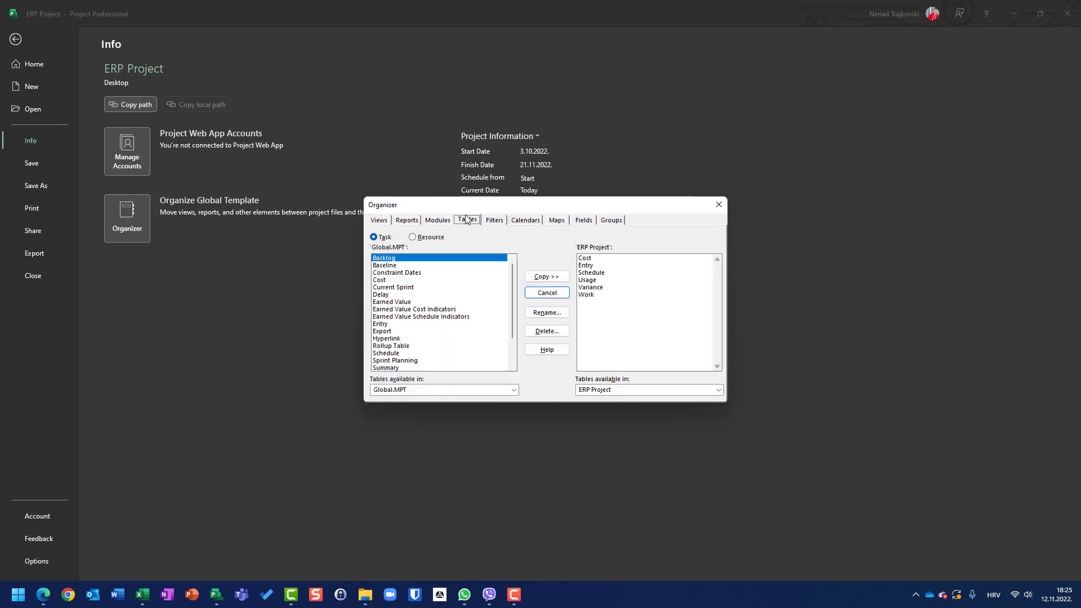
scroll(511, 289, down, 2)
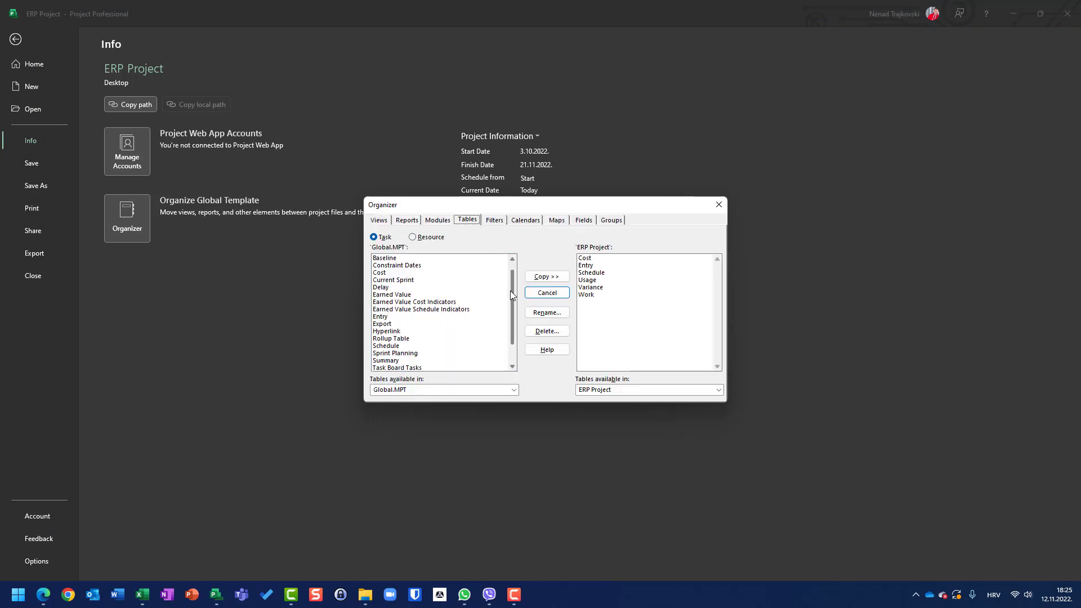
scroll(510, 290, up, 2)
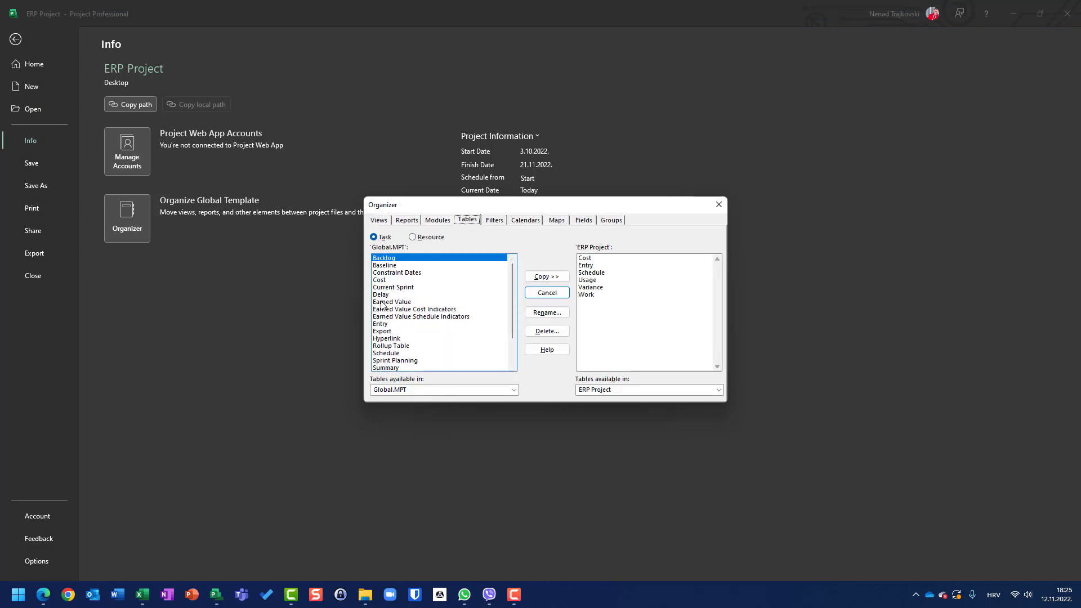
click(387, 324)
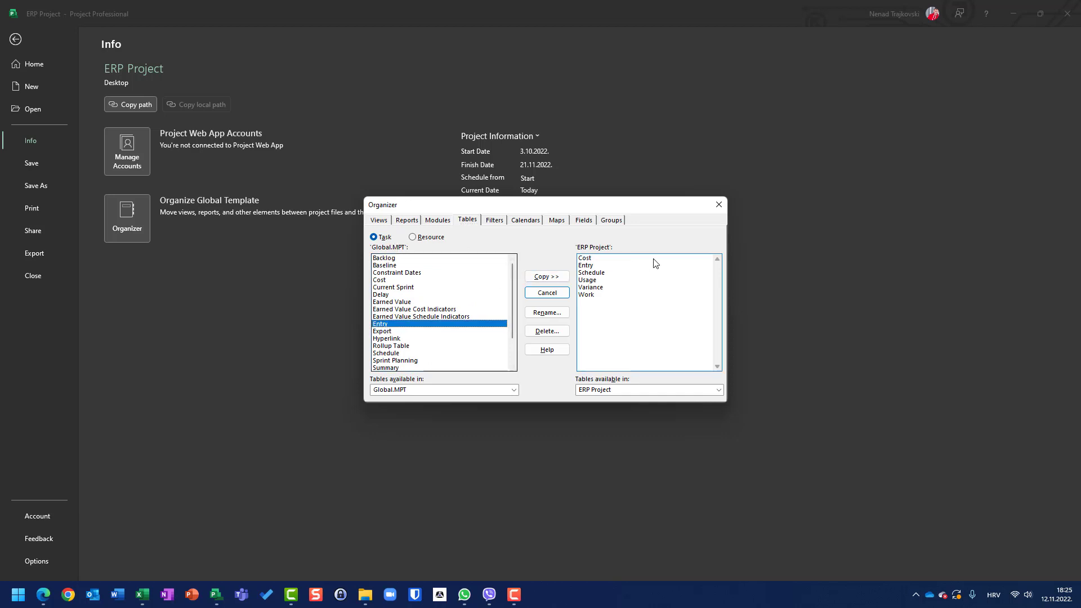
click(559, 276)
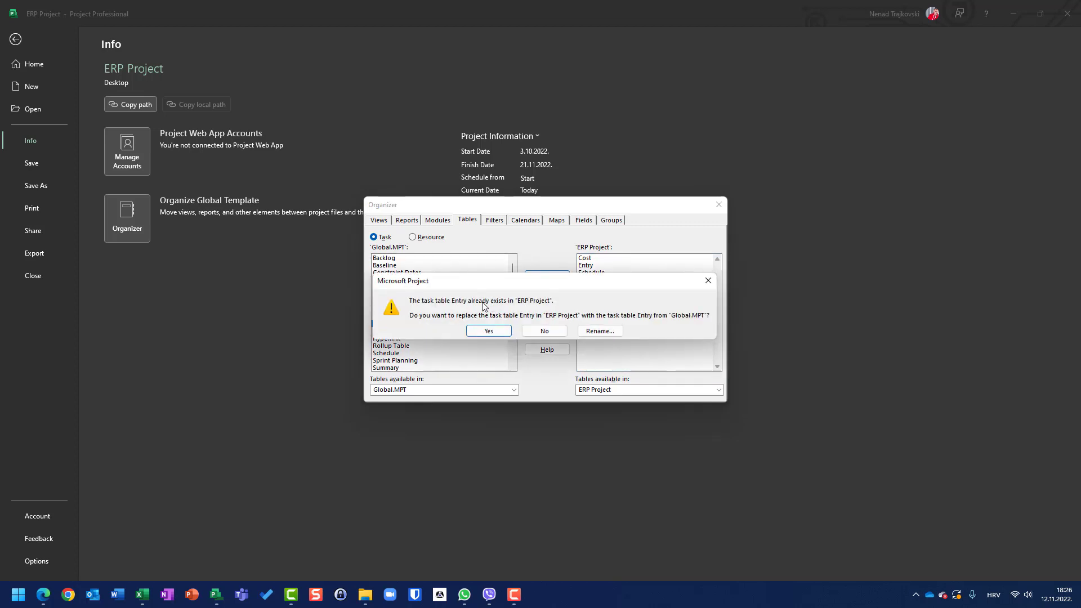
click(487, 331)
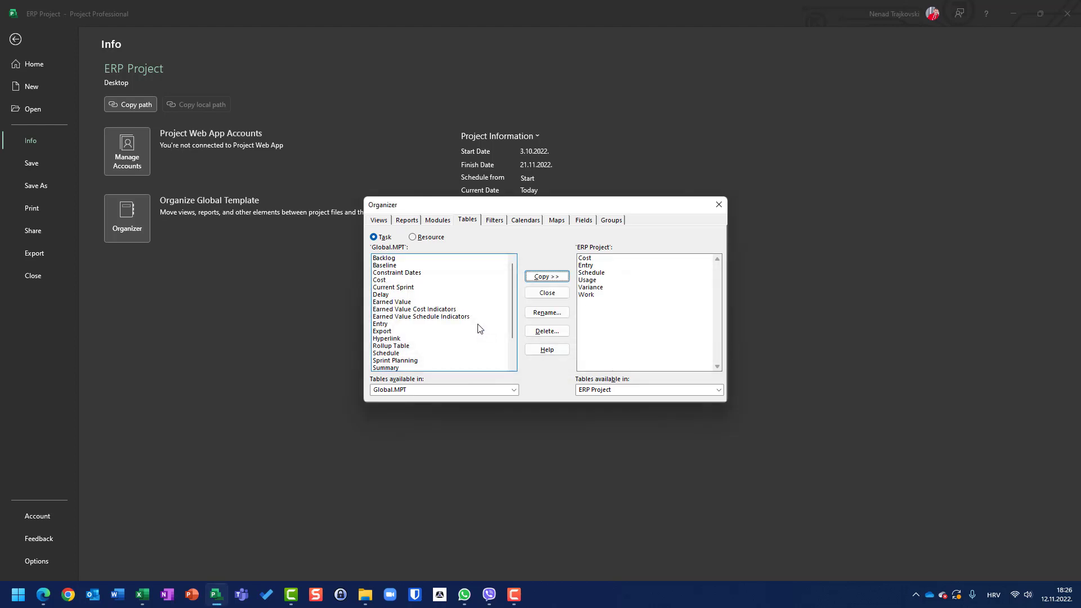
click(544, 298)
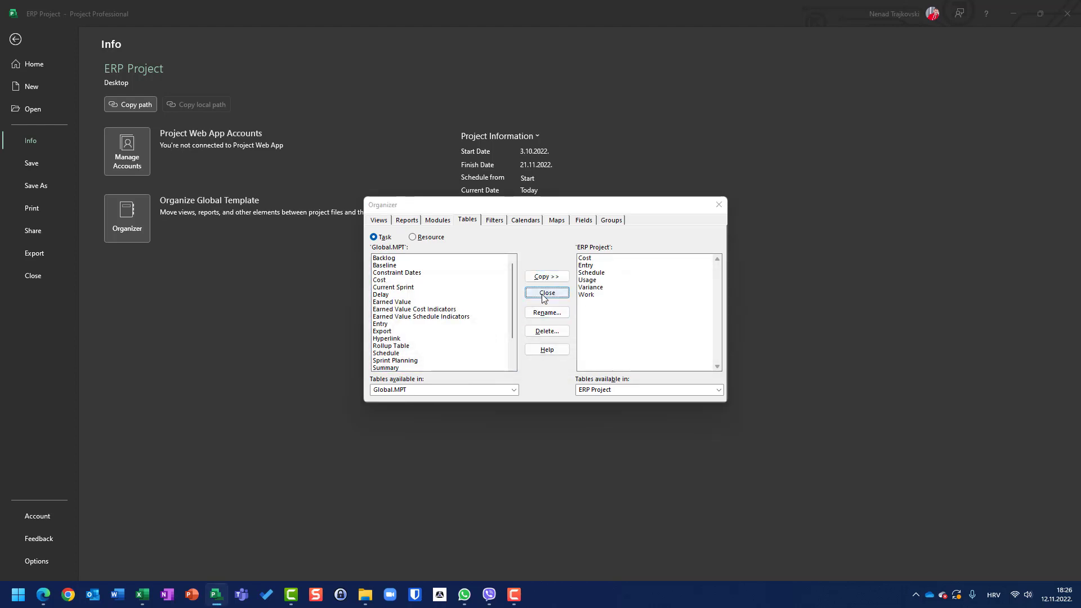
key(Escape)
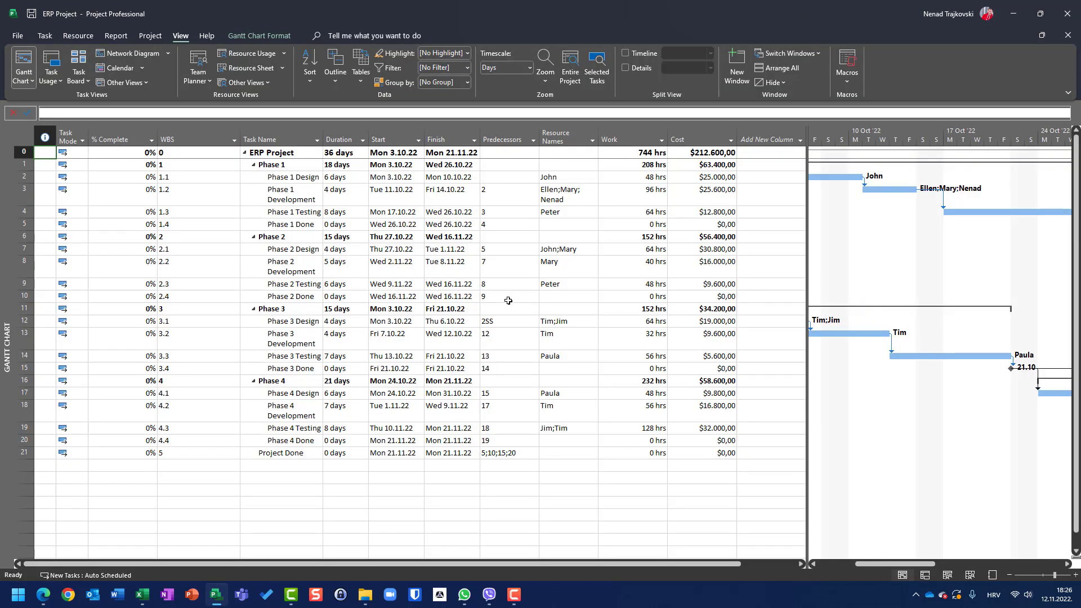
Step: Inspect the field definitions of the Entry table through More Tables, leaving the definition unchanged
click(239, 292)
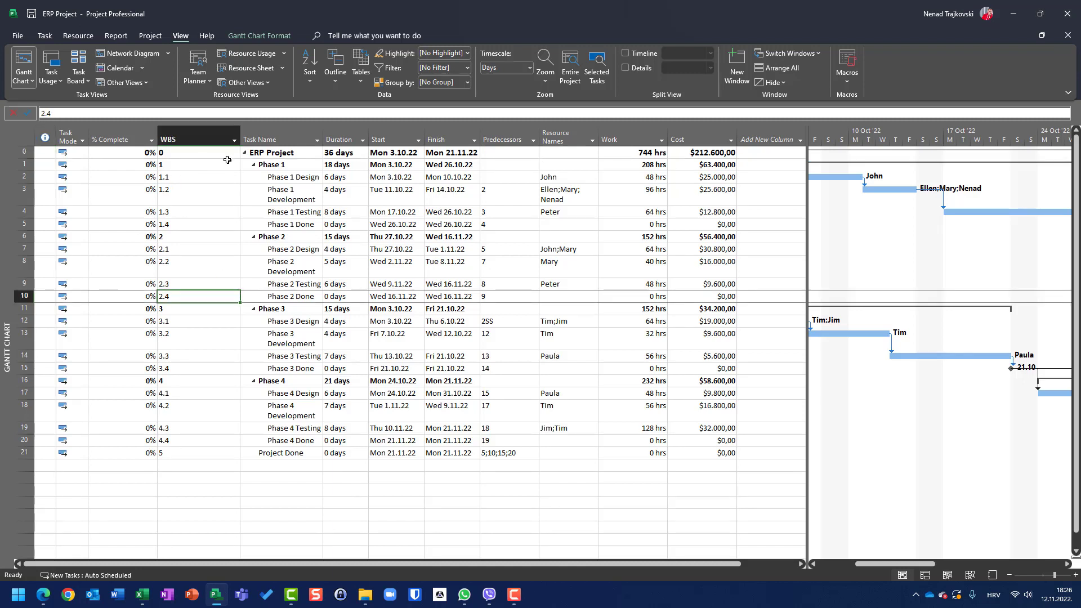
click(361, 82)
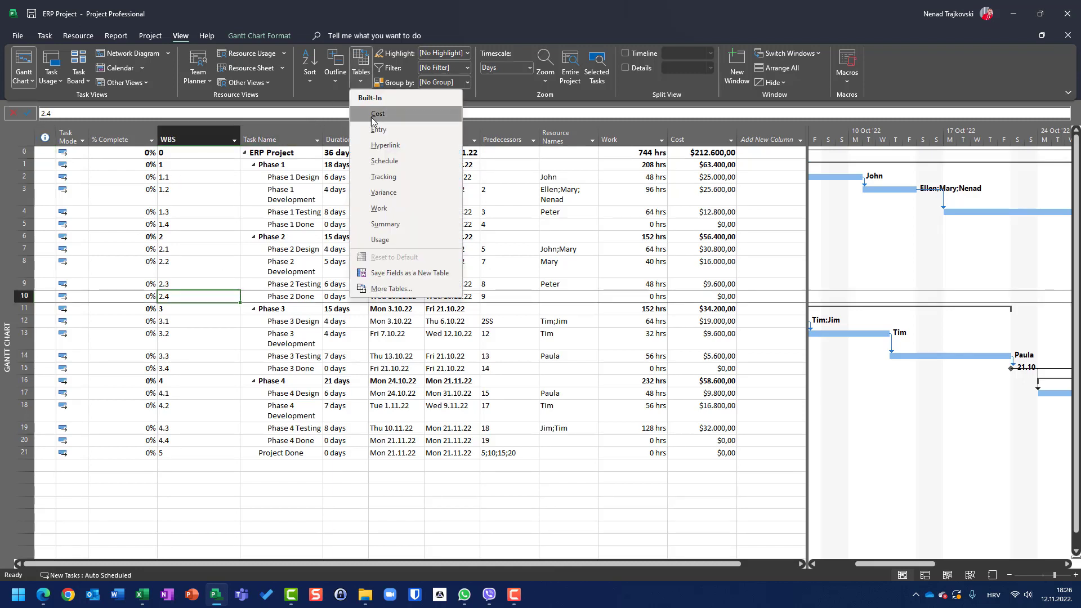
click(399, 289)
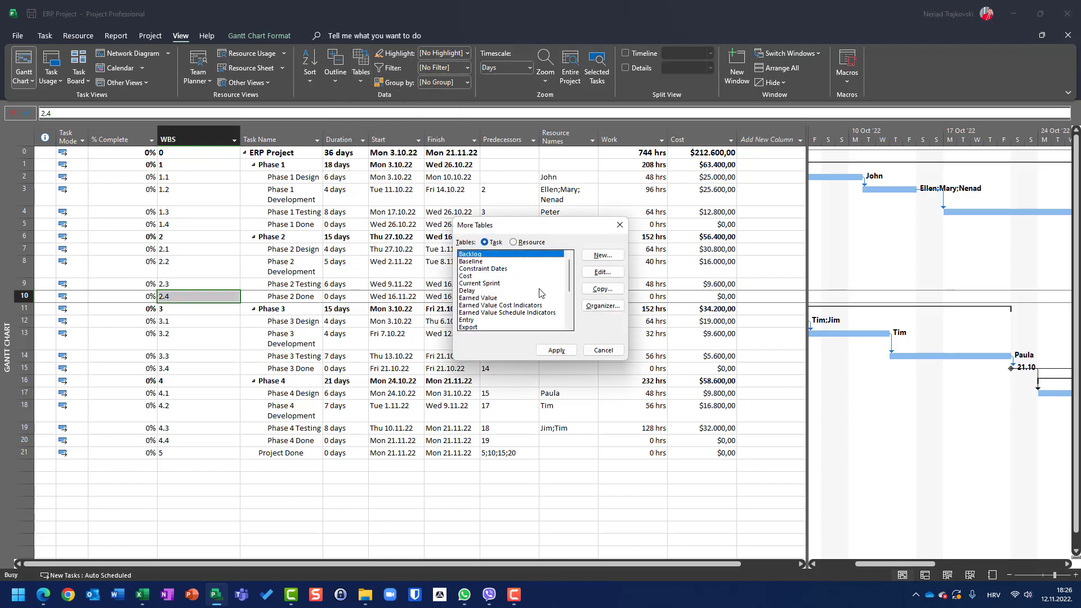
click(472, 319)
click(589, 275)
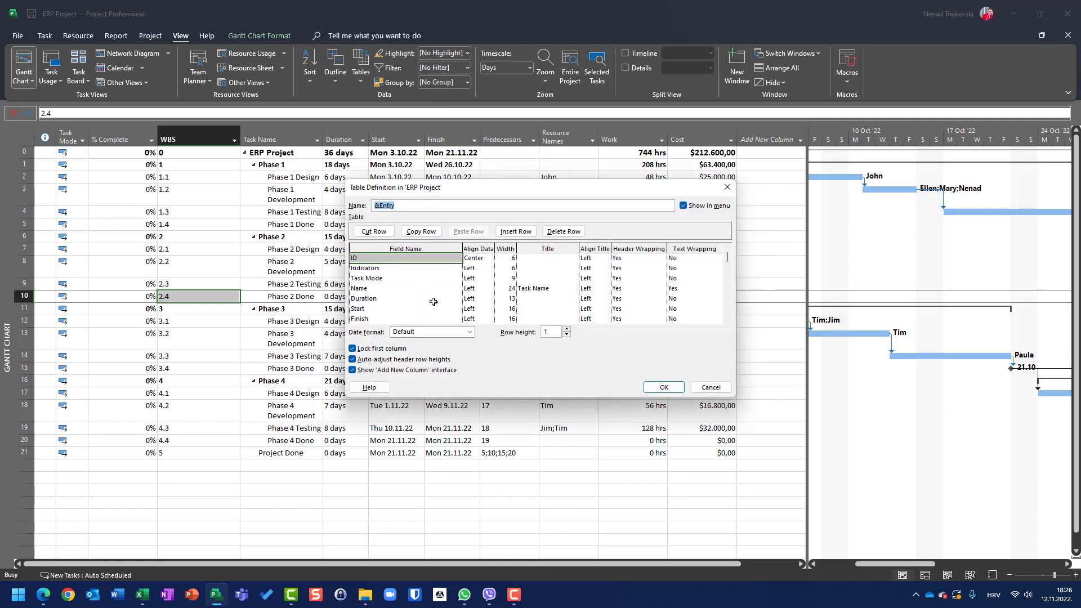
click(727, 320)
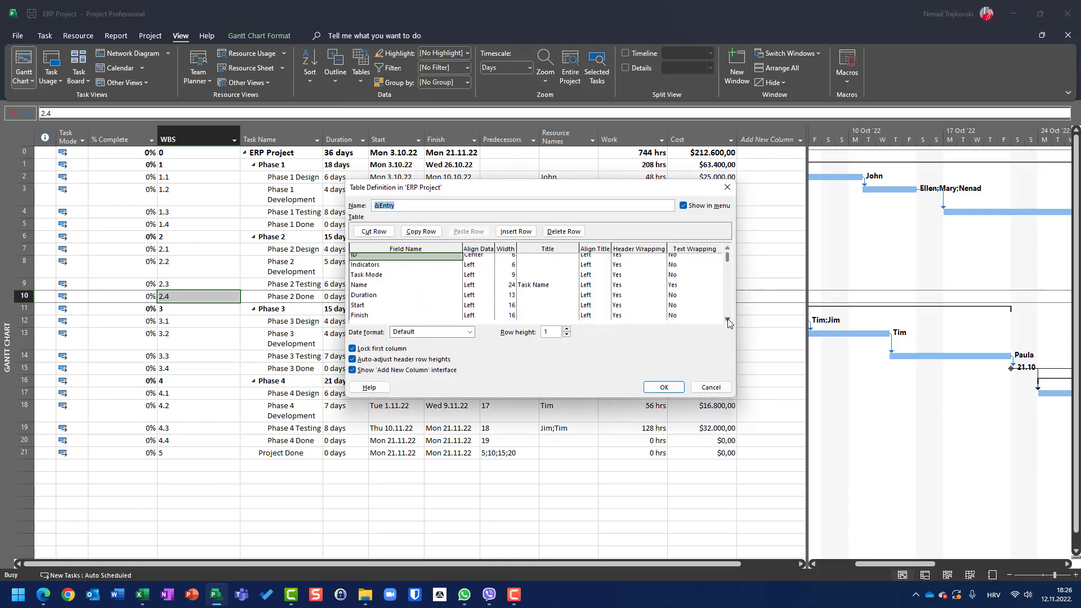
click(727, 320)
click(727, 320)
click(727, 320)
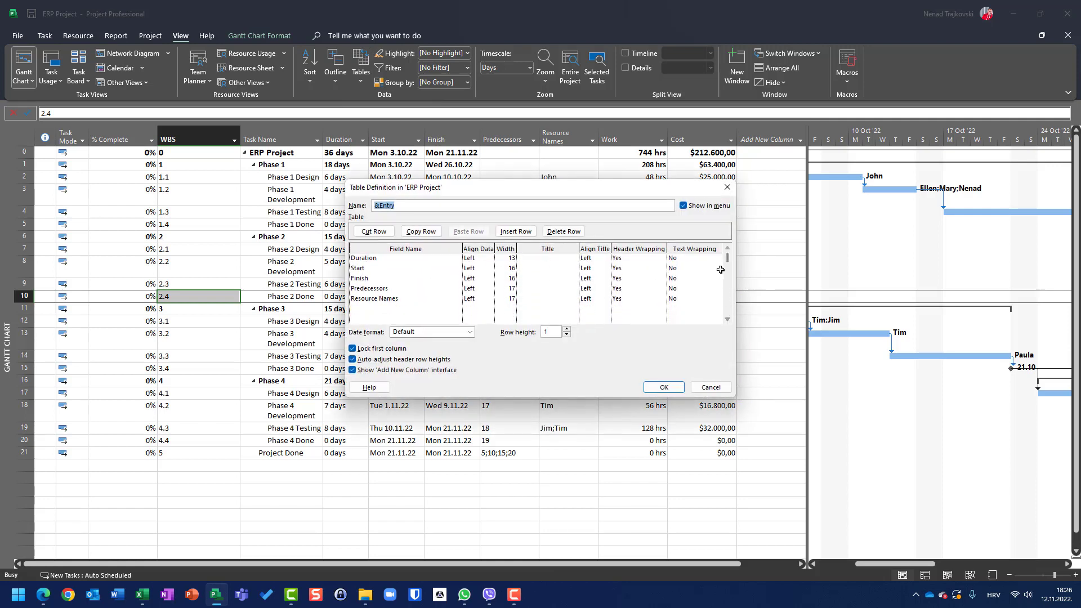
click(727, 251)
click(727, 251)
click(727, 252)
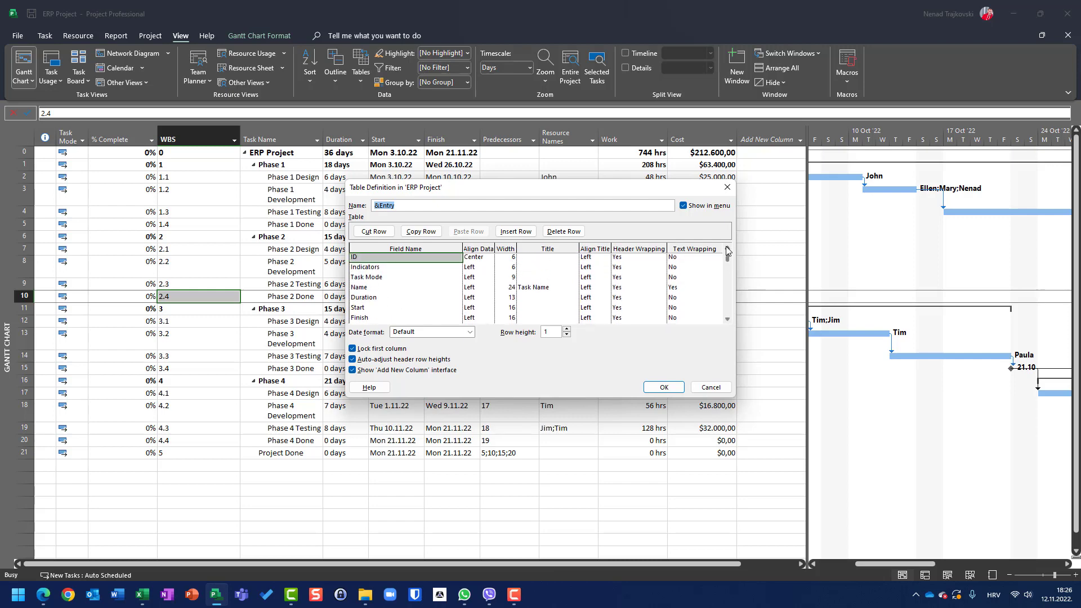
click(727, 251)
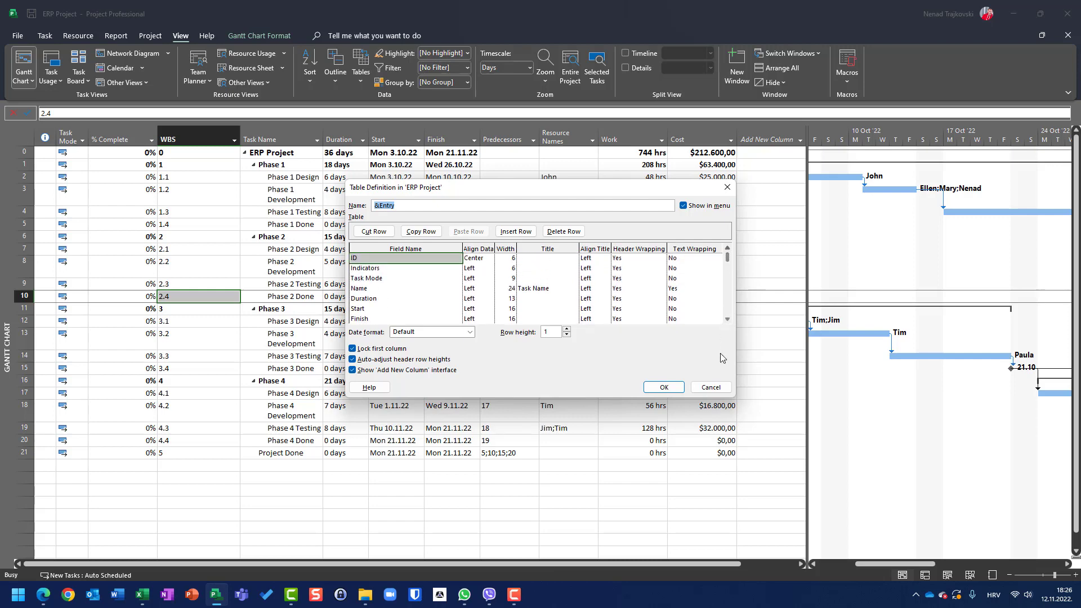
click(711, 387)
key(Escape)
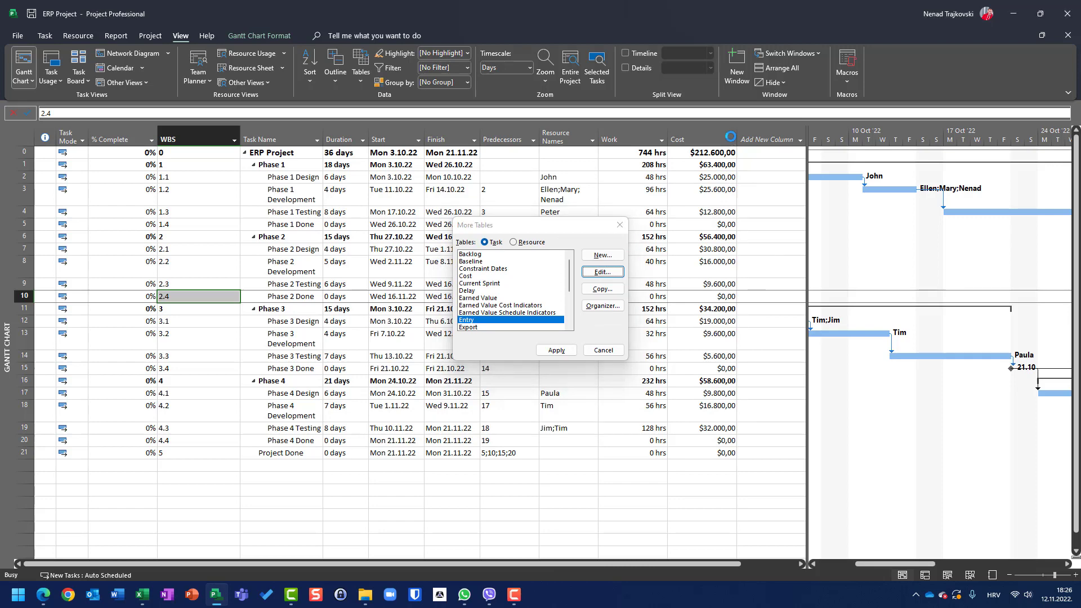
Step: Hide the Cost and Work columns from the Gantt Chart table
click(731, 140)
click(731, 141)
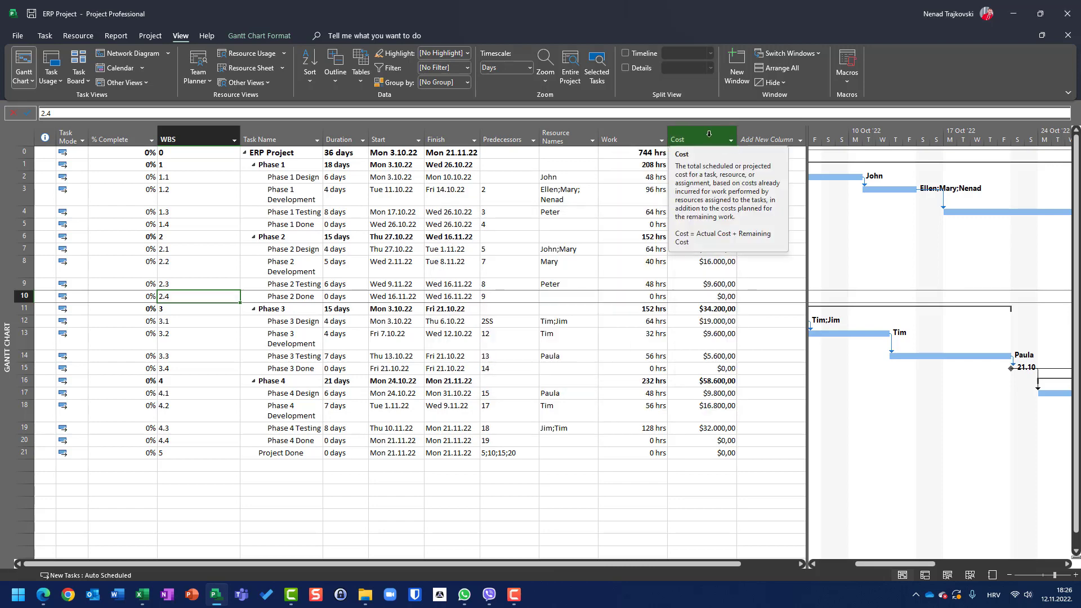
right_click(708, 134)
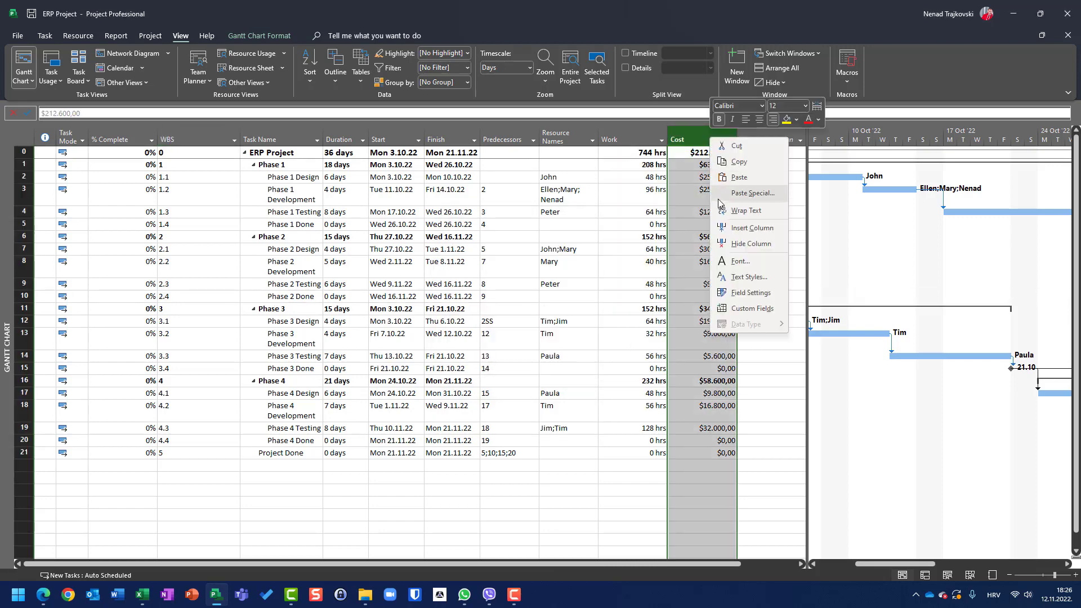
click(733, 246)
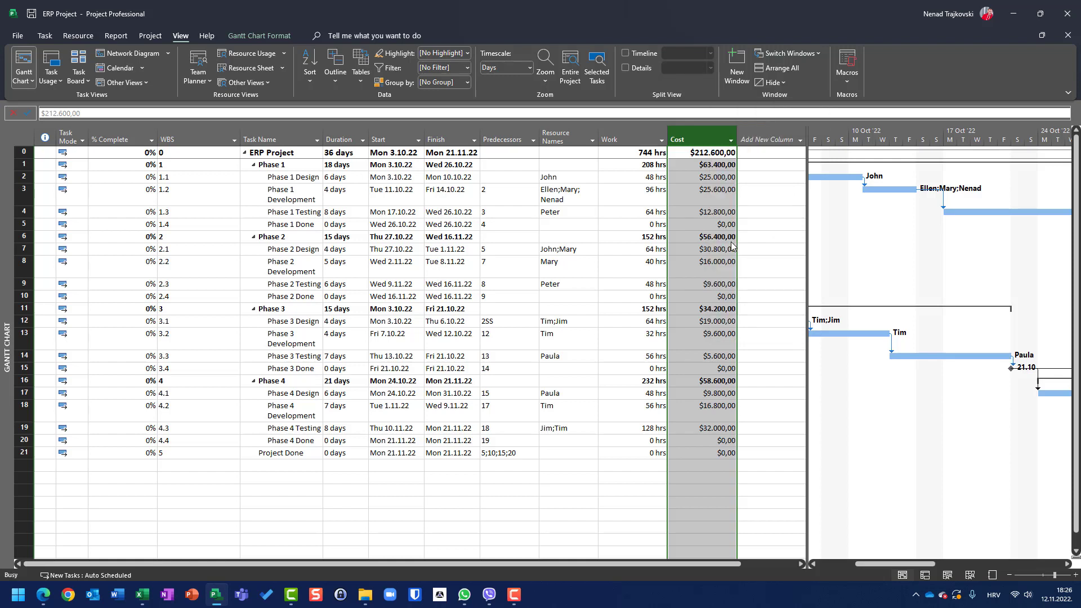
right_click(624, 136)
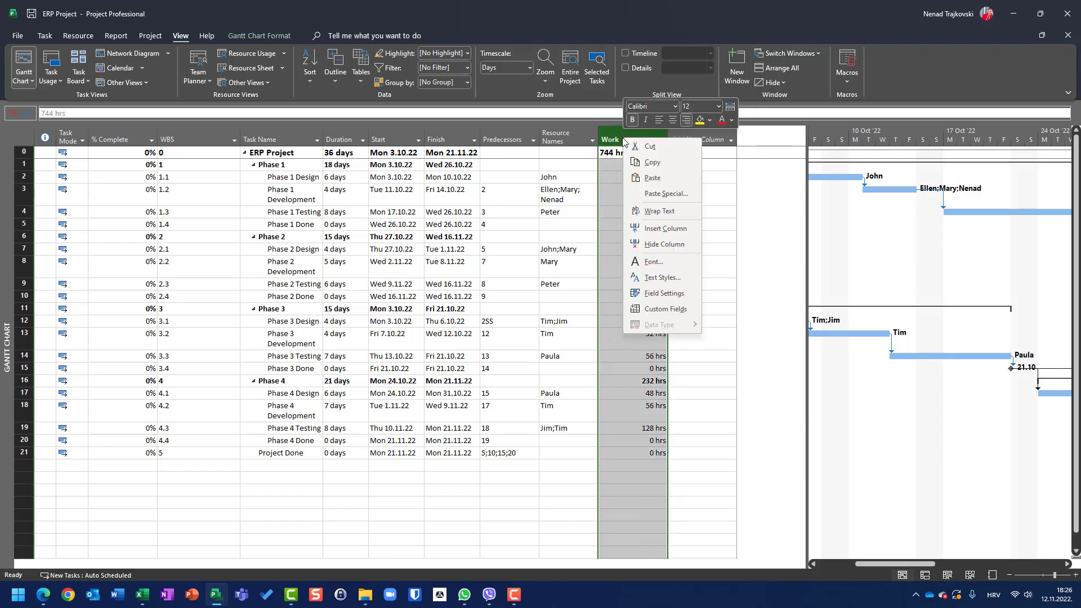
click(656, 248)
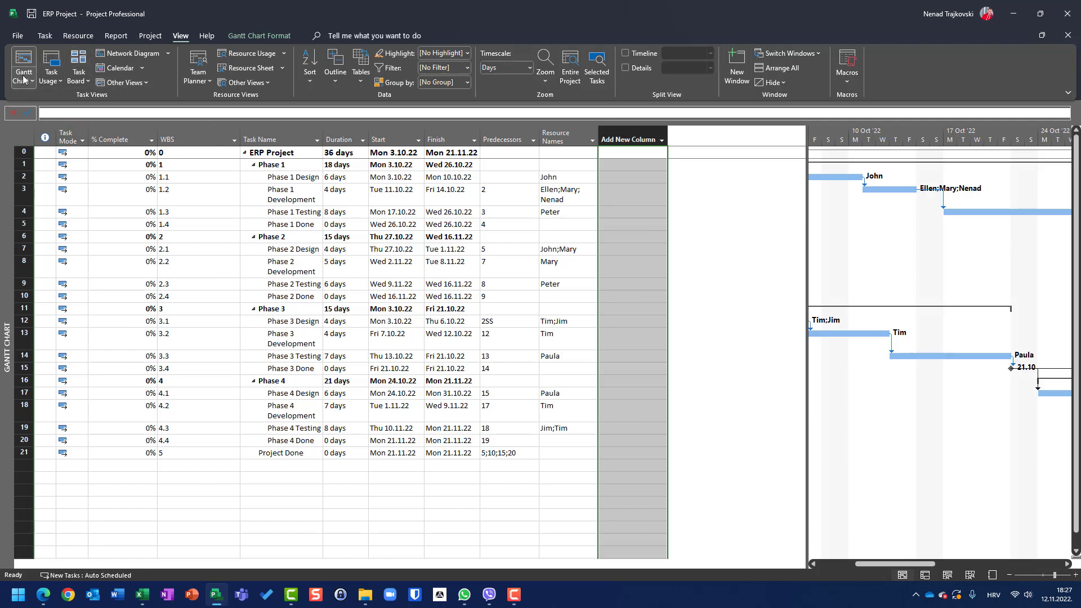
Step: Try to copy the Gantt Chart view from Global.MPT into the ERP Project with the Organizer, replacing the existing one
click(18, 37)
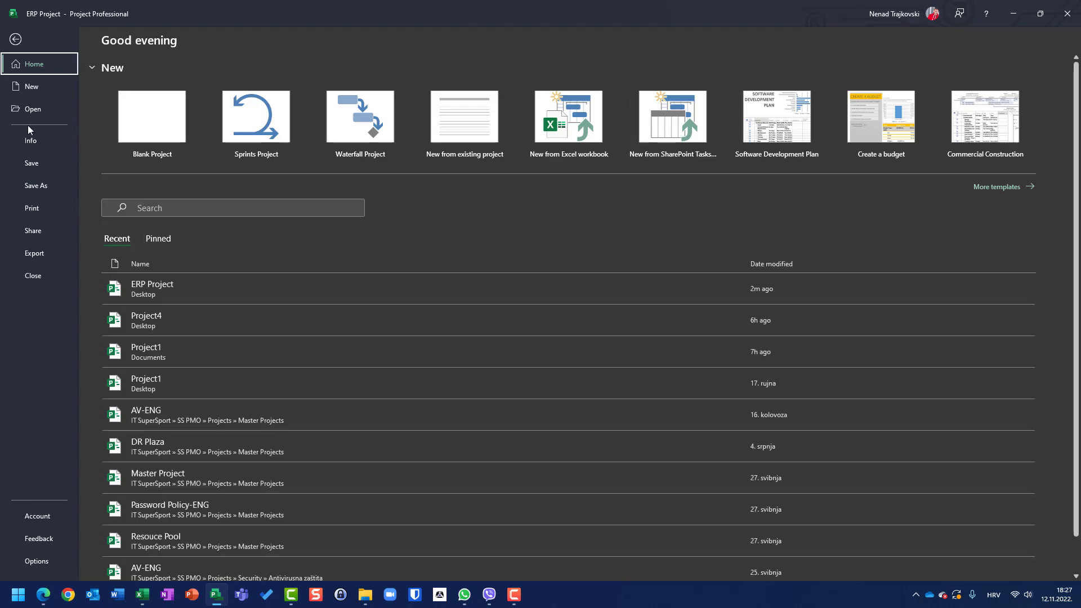
click(32, 140)
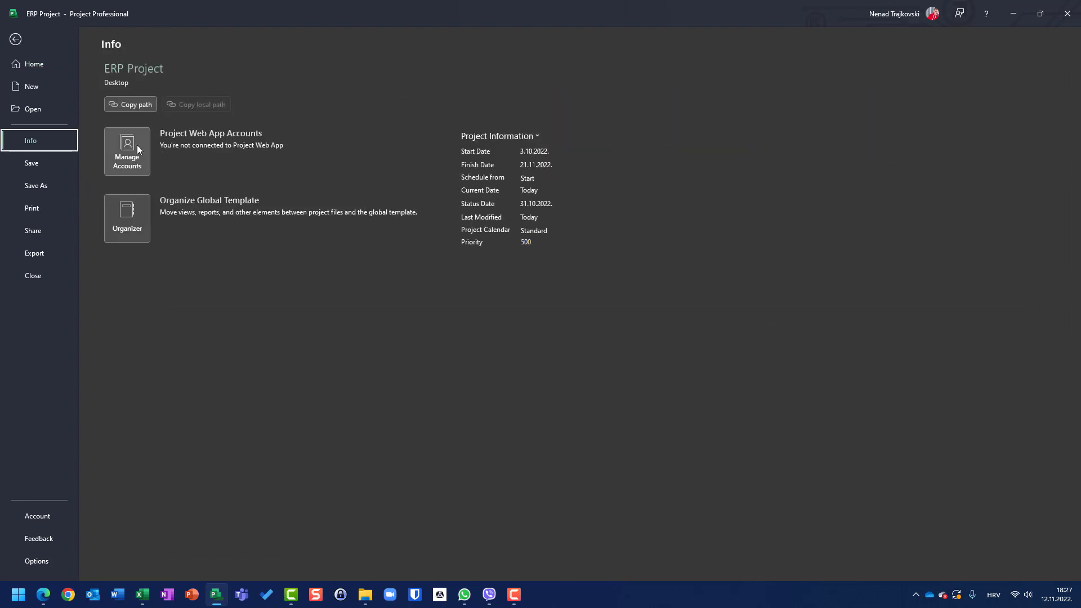
click(139, 227)
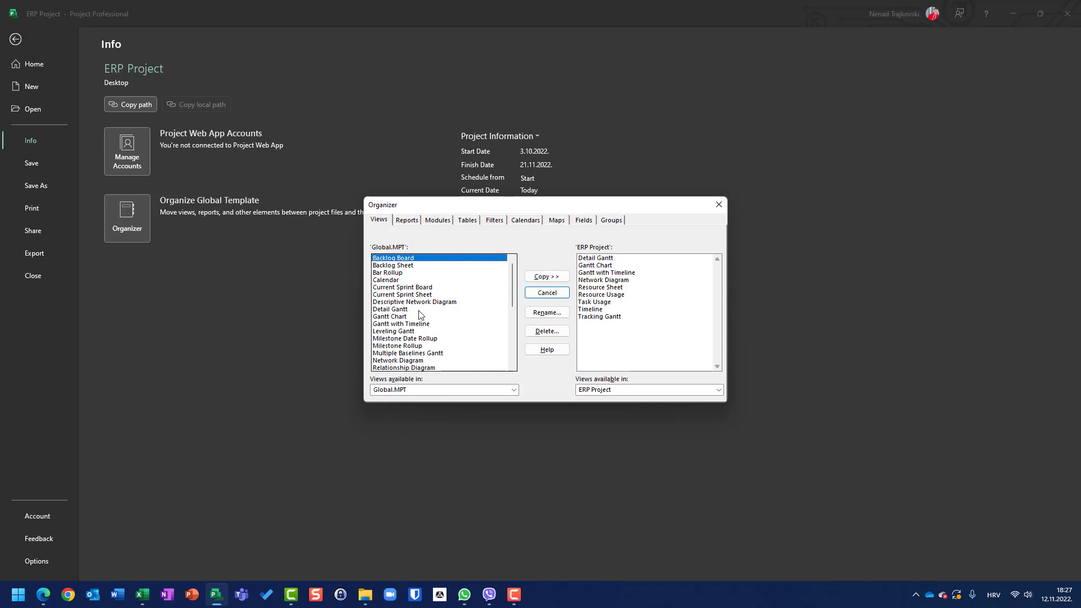
click(388, 317)
click(546, 278)
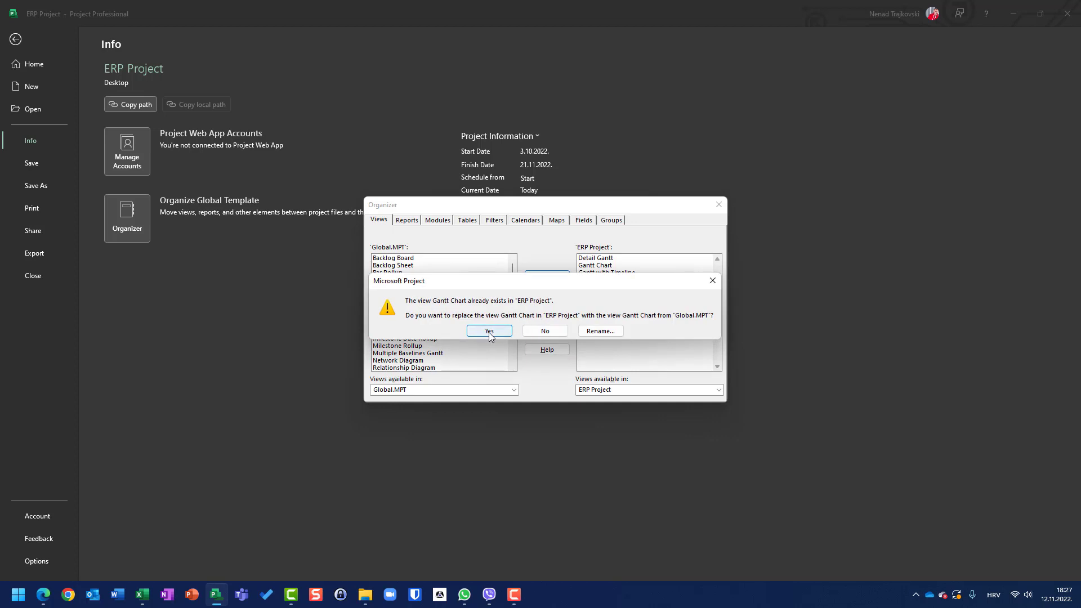
click(489, 332)
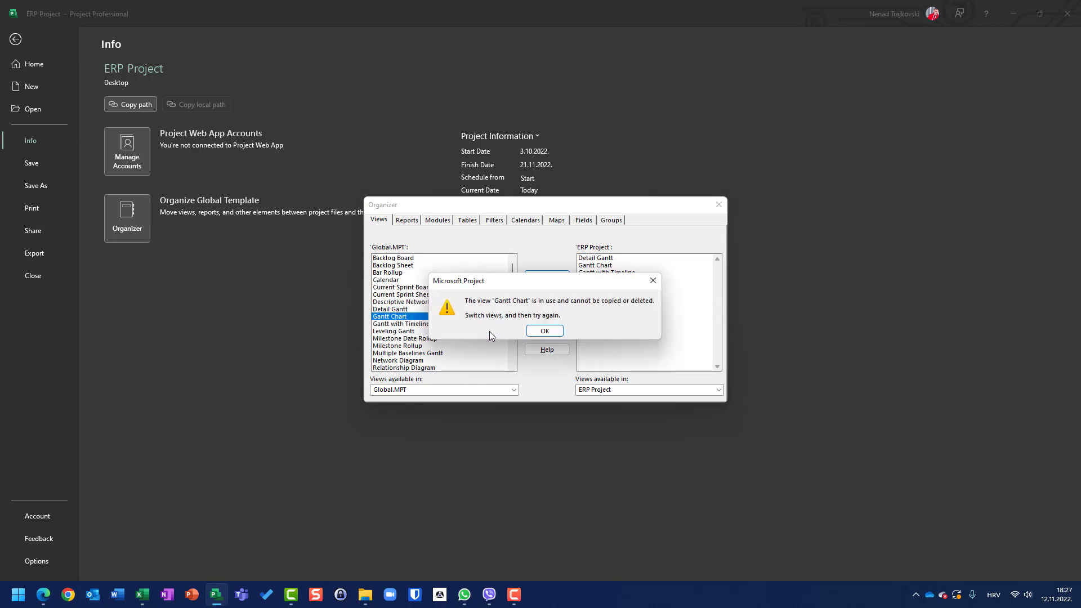
click(544, 332)
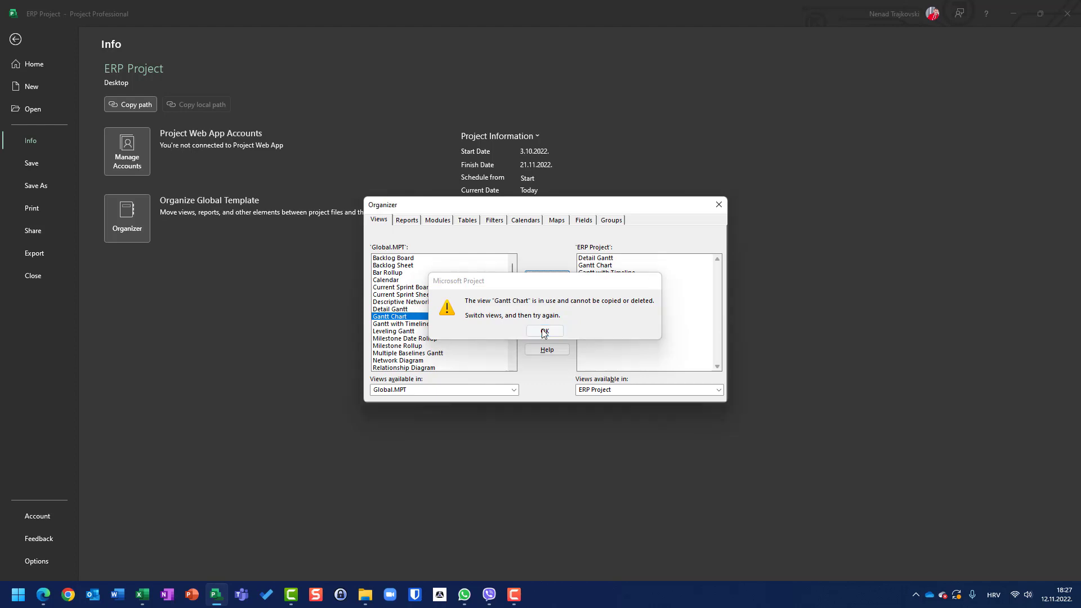
key(Escape)
key(Escape)
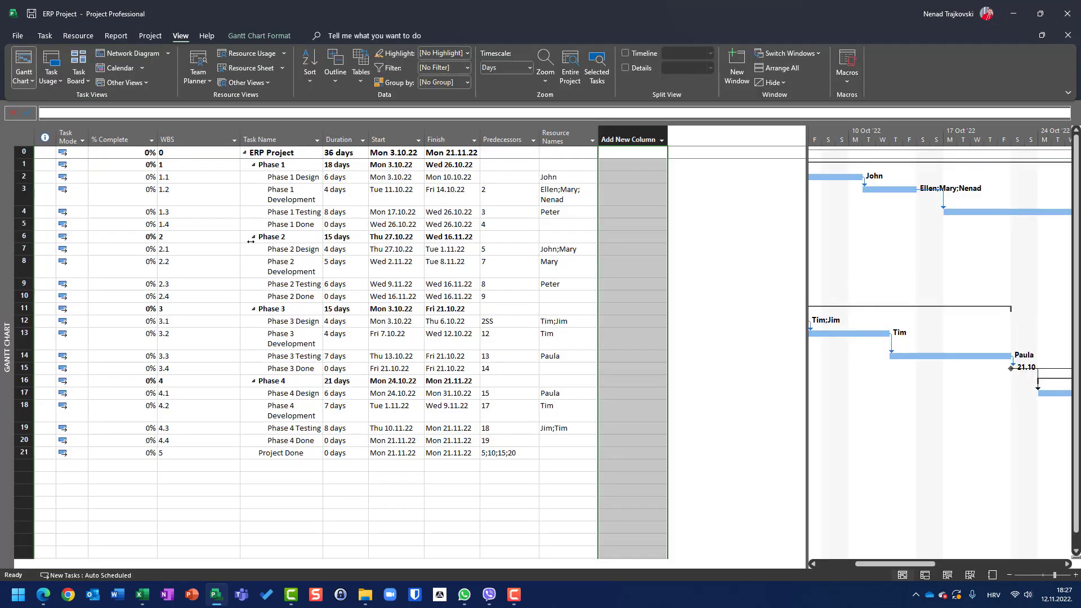
Step: Switch to Task Usage view and copy the Gantt Chart view from Global.MPT into the ERP Project with the Organizer, replacing it
click(51, 59)
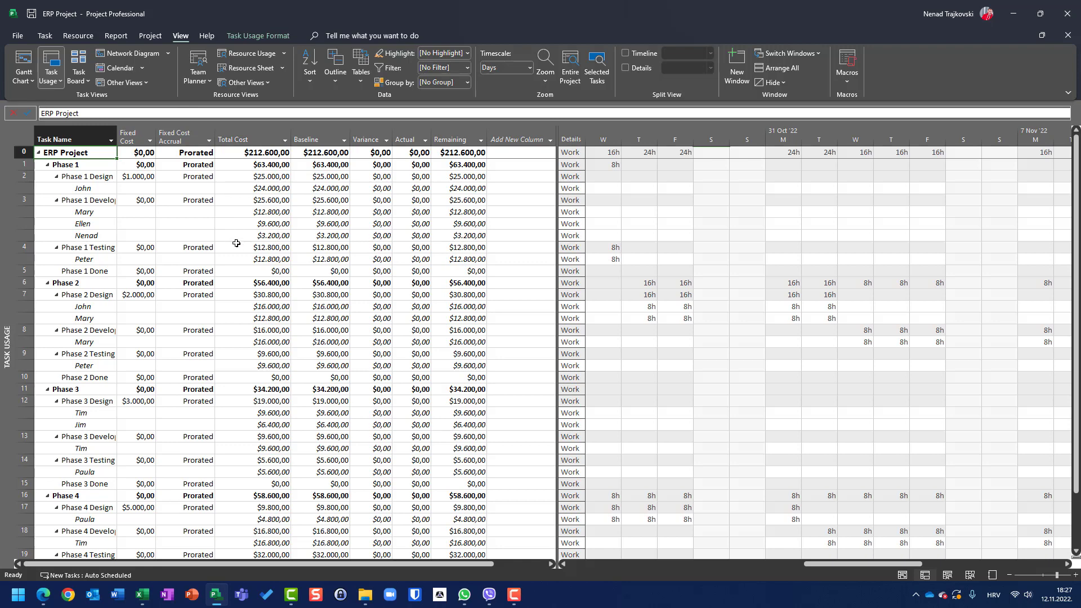
click(17, 37)
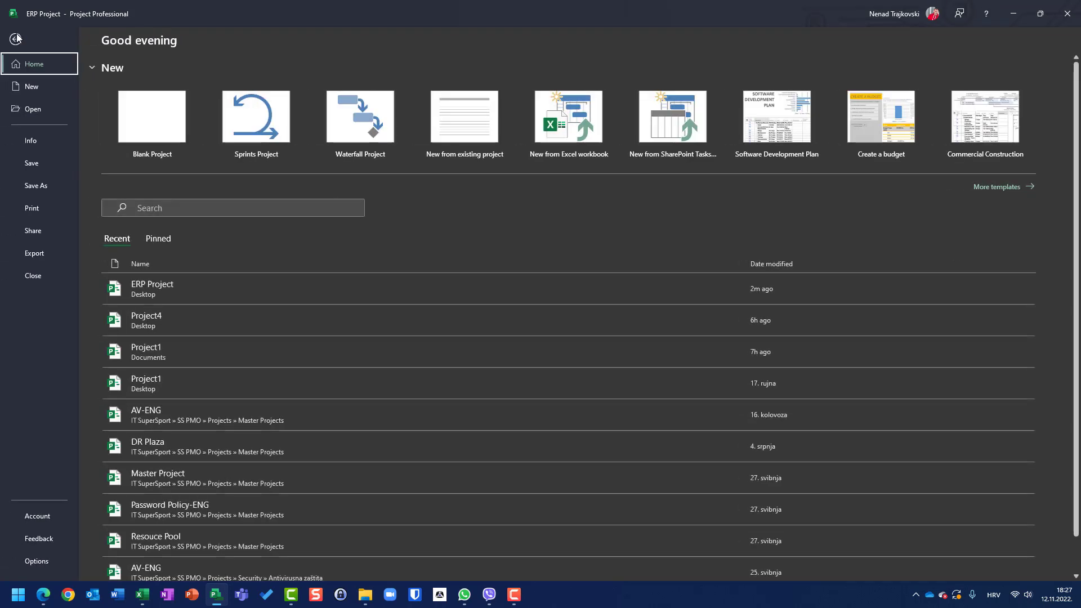
click(29, 141)
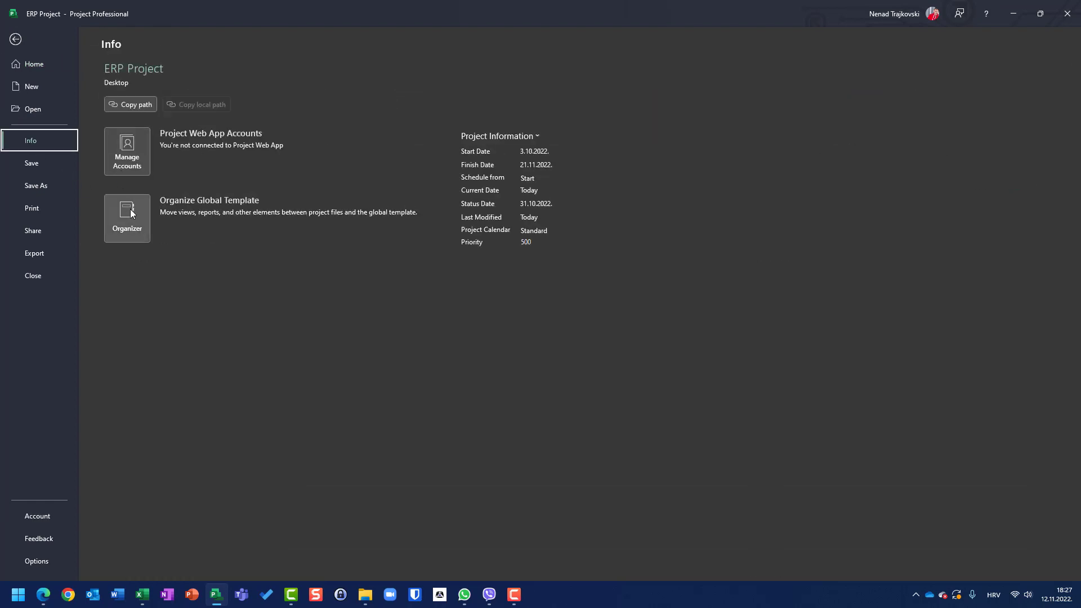
click(112, 212)
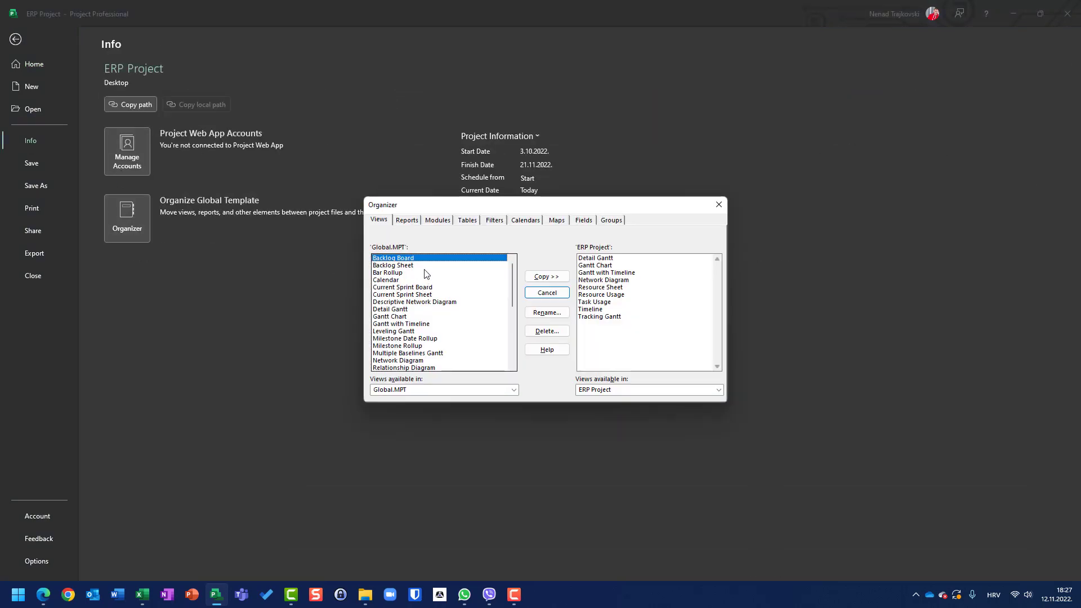
click(390, 317)
click(545, 276)
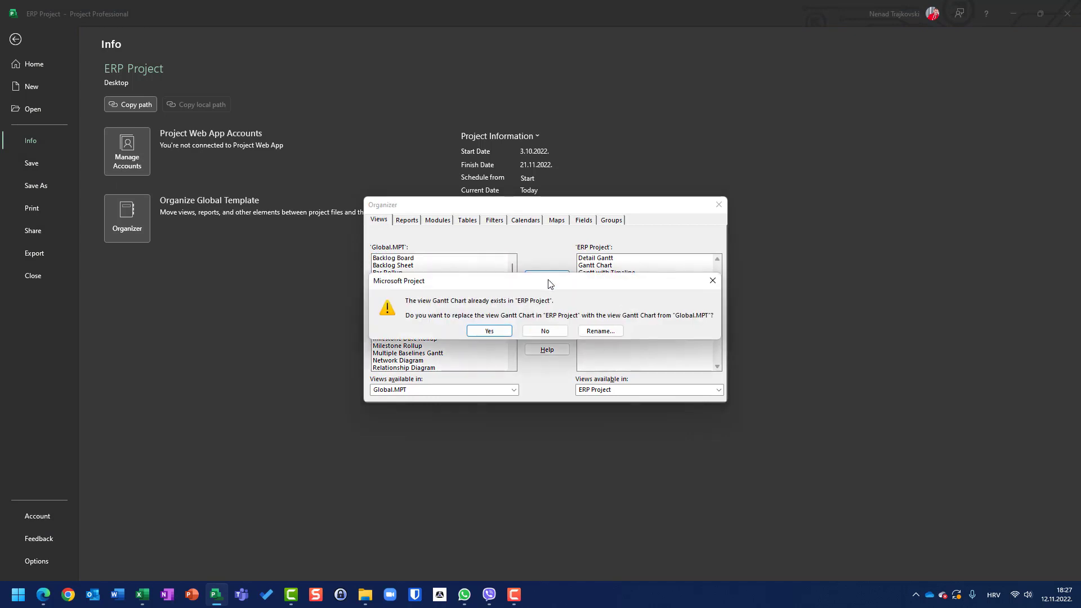
click(475, 331)
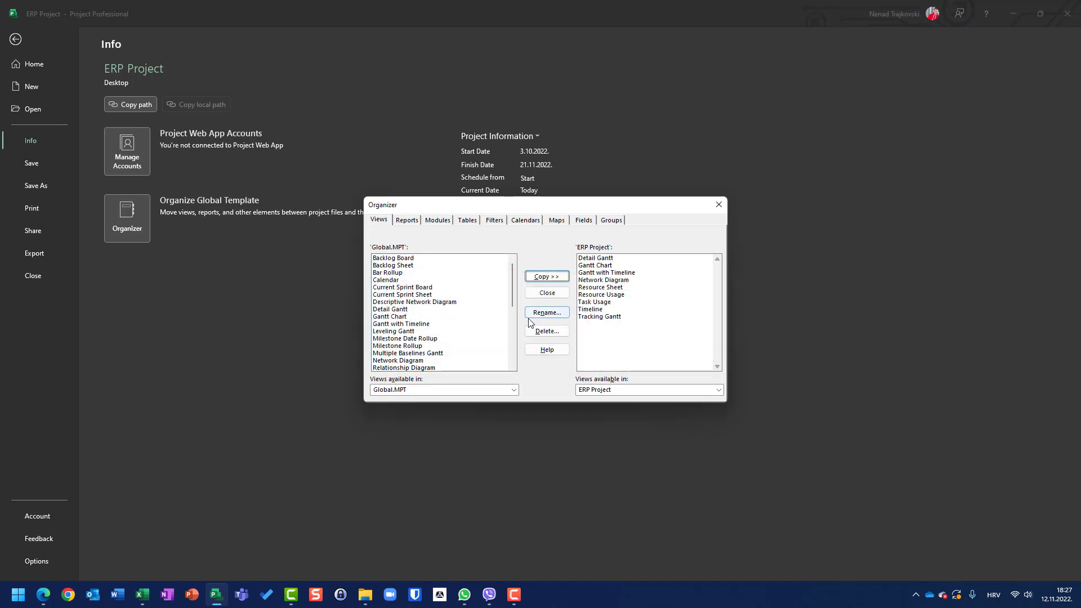
click(533, 296)
key(Escape)
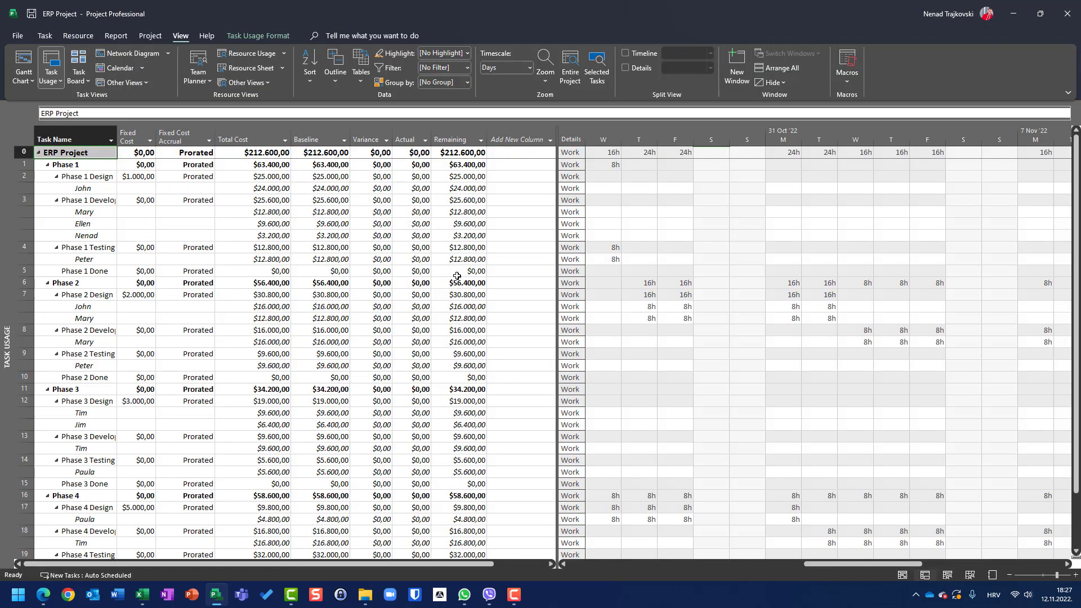
Step: Check the columns of the Gantt Chart view and return to Task Usage view
click(25, 62)
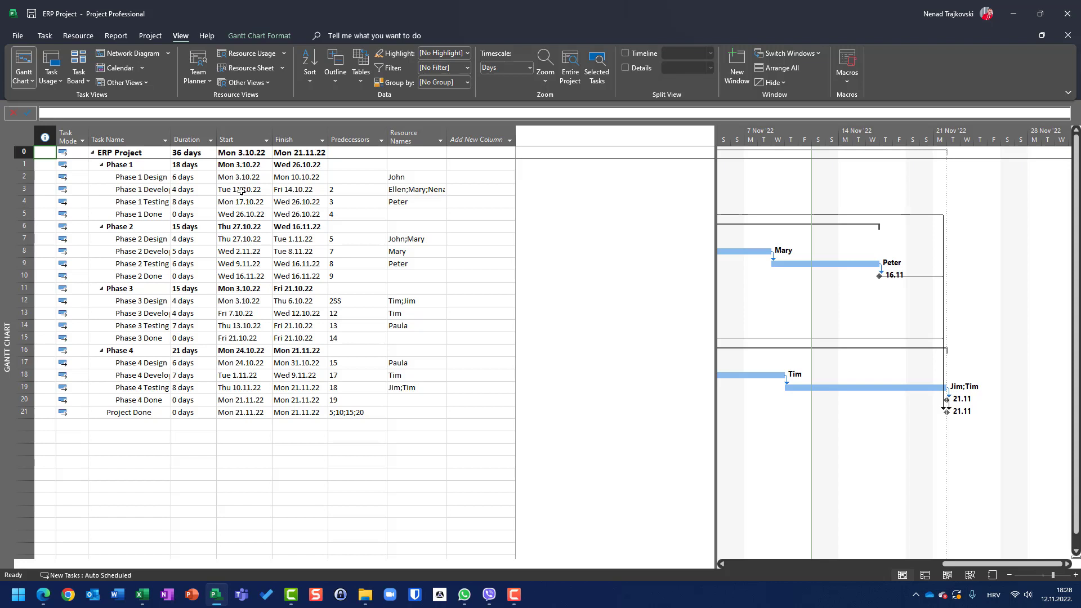
click(52, 61)
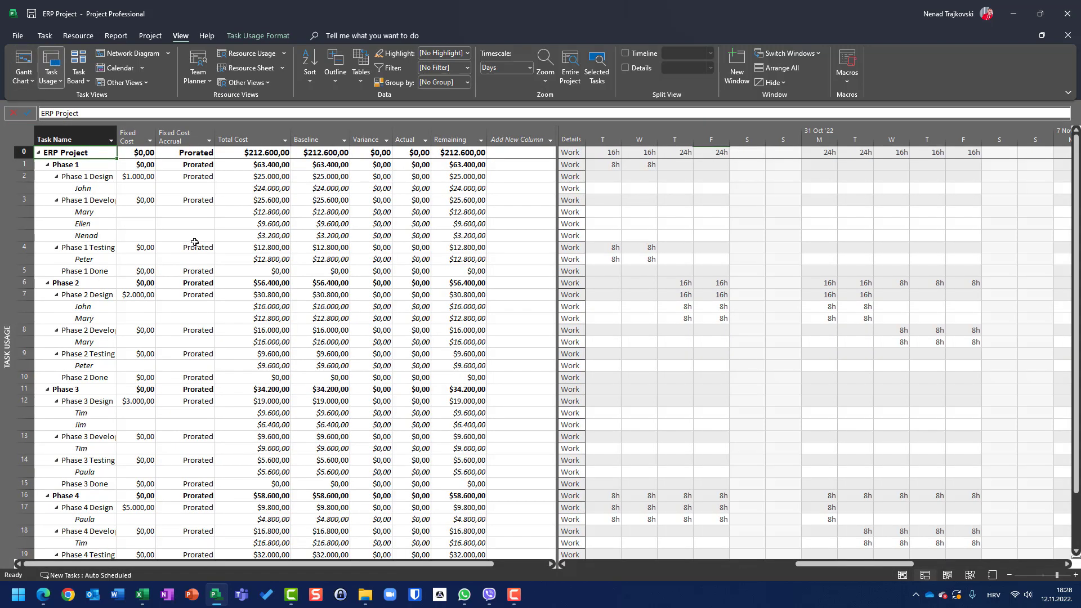